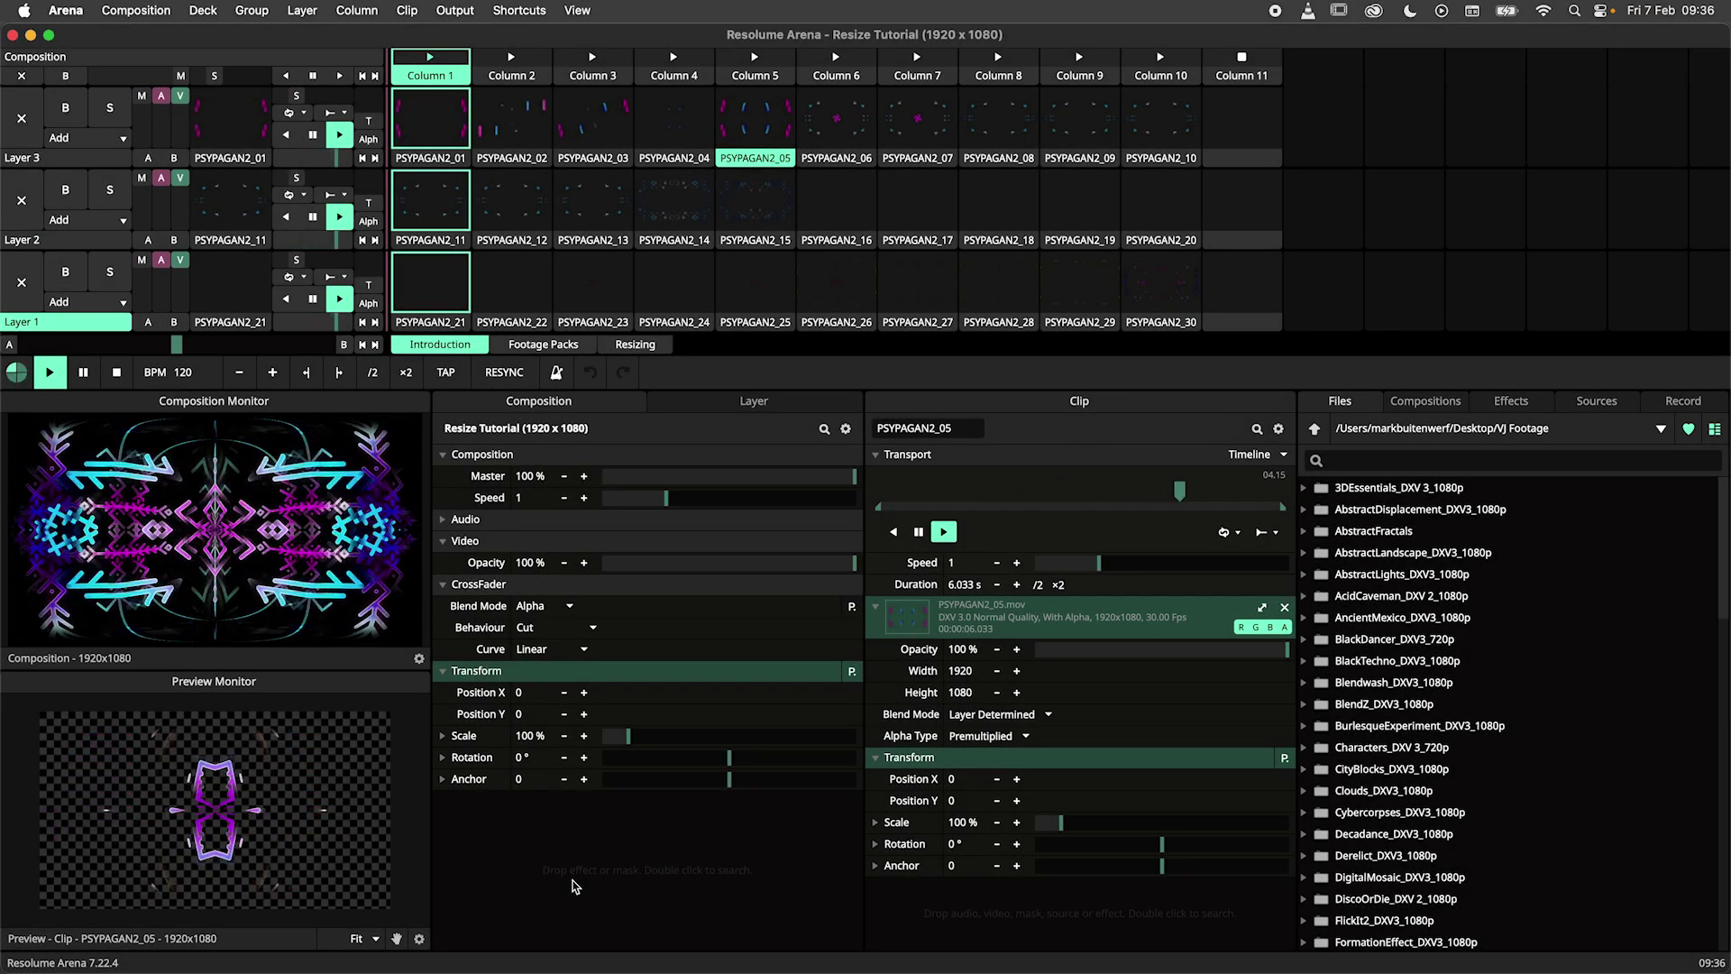
Open Composition > Settings to check Resize Tutorial's 1920 x 1080 size, Auto frame rate and 8bpc.
key("XF86AudioRaiseVolume")
key("XF86AudioRaiseVolume")
key("XF86AudioRaiseVolume")
key("XF86AudioRaiseVolume")
key("XF86AudioRaiseVolume")
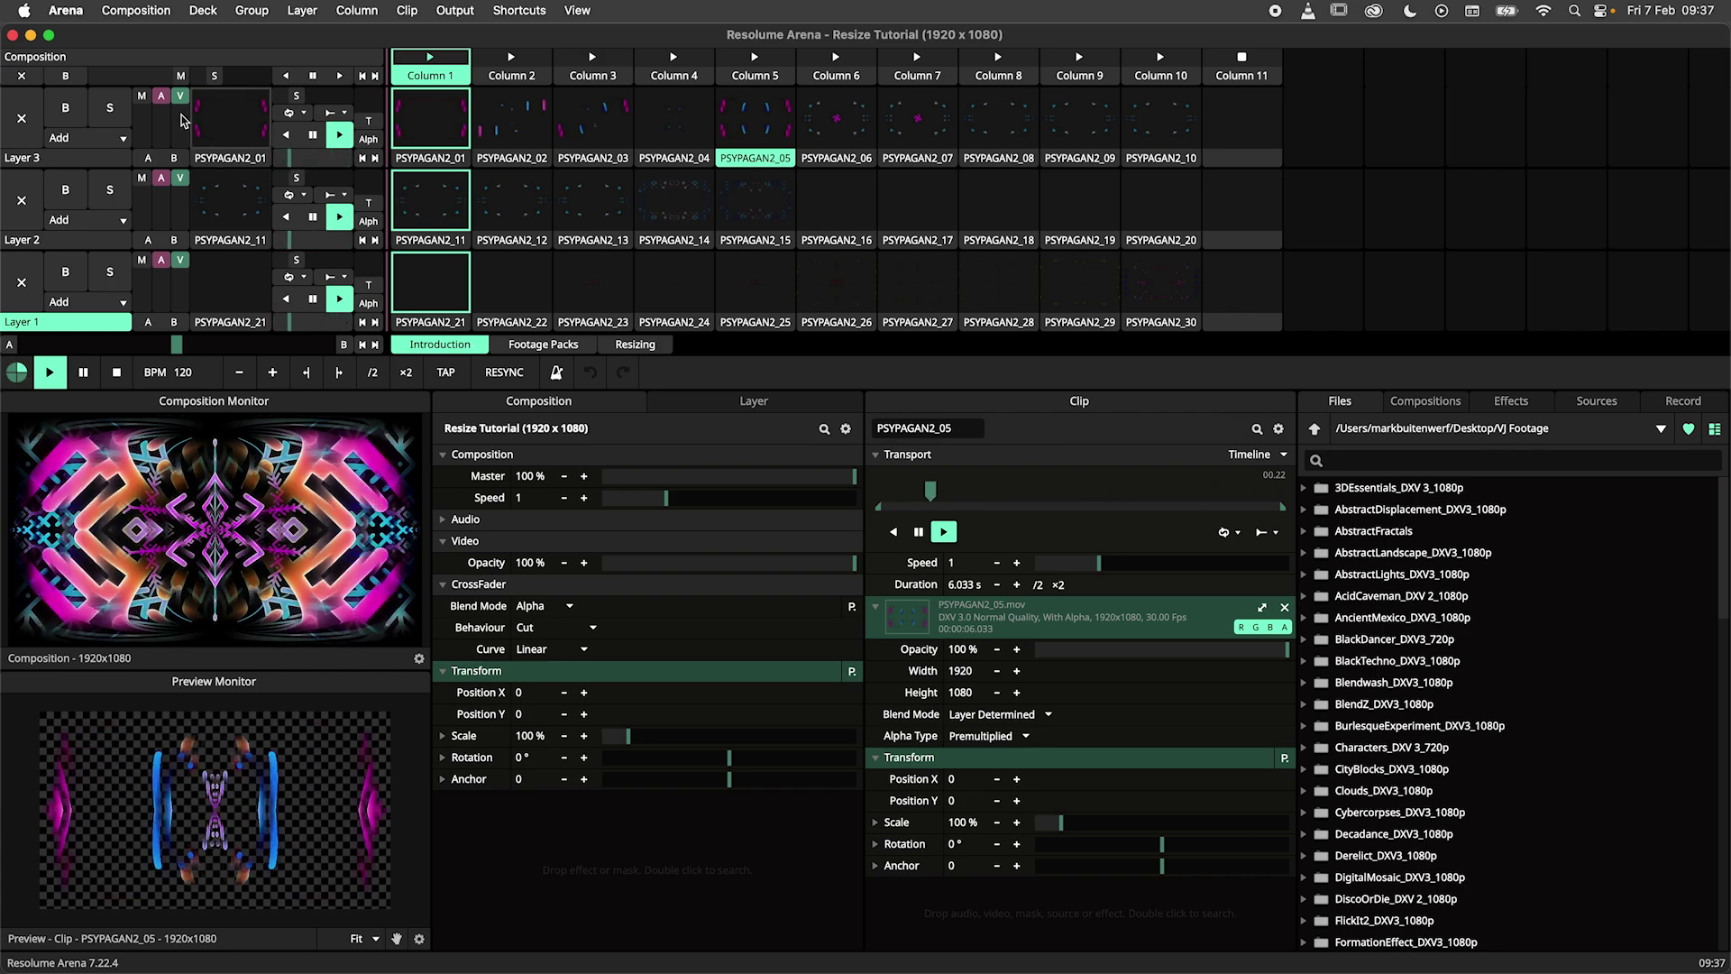
left_click(135, 10)
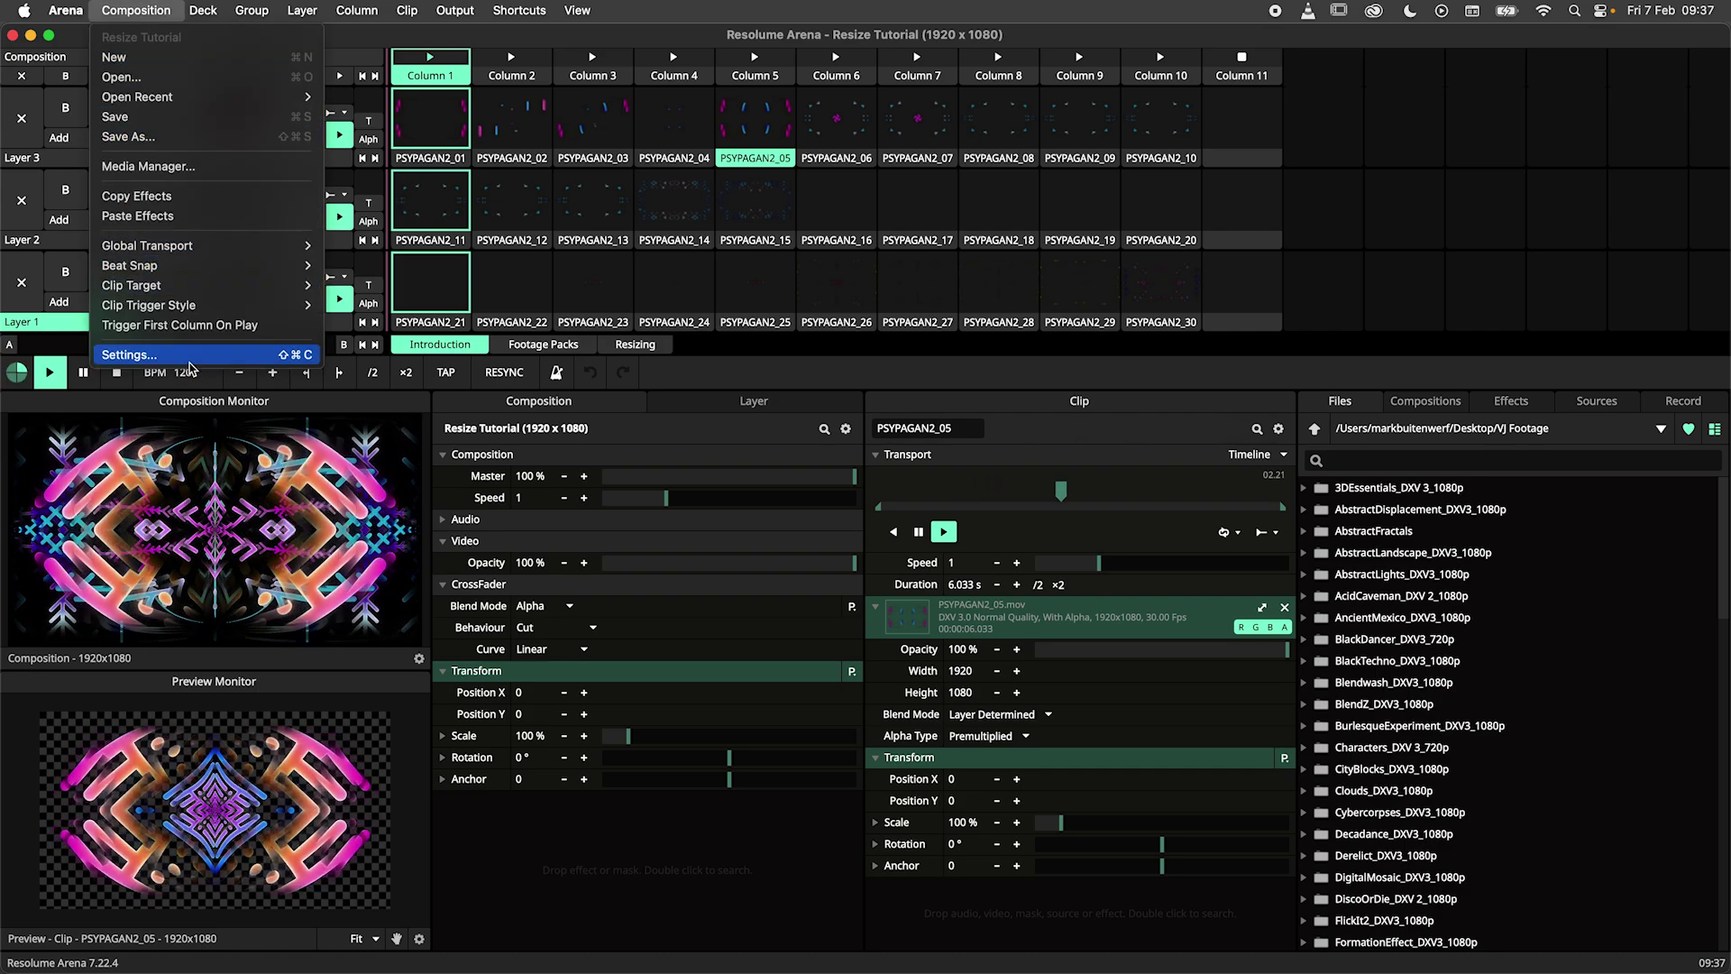
left_click(190, 355)
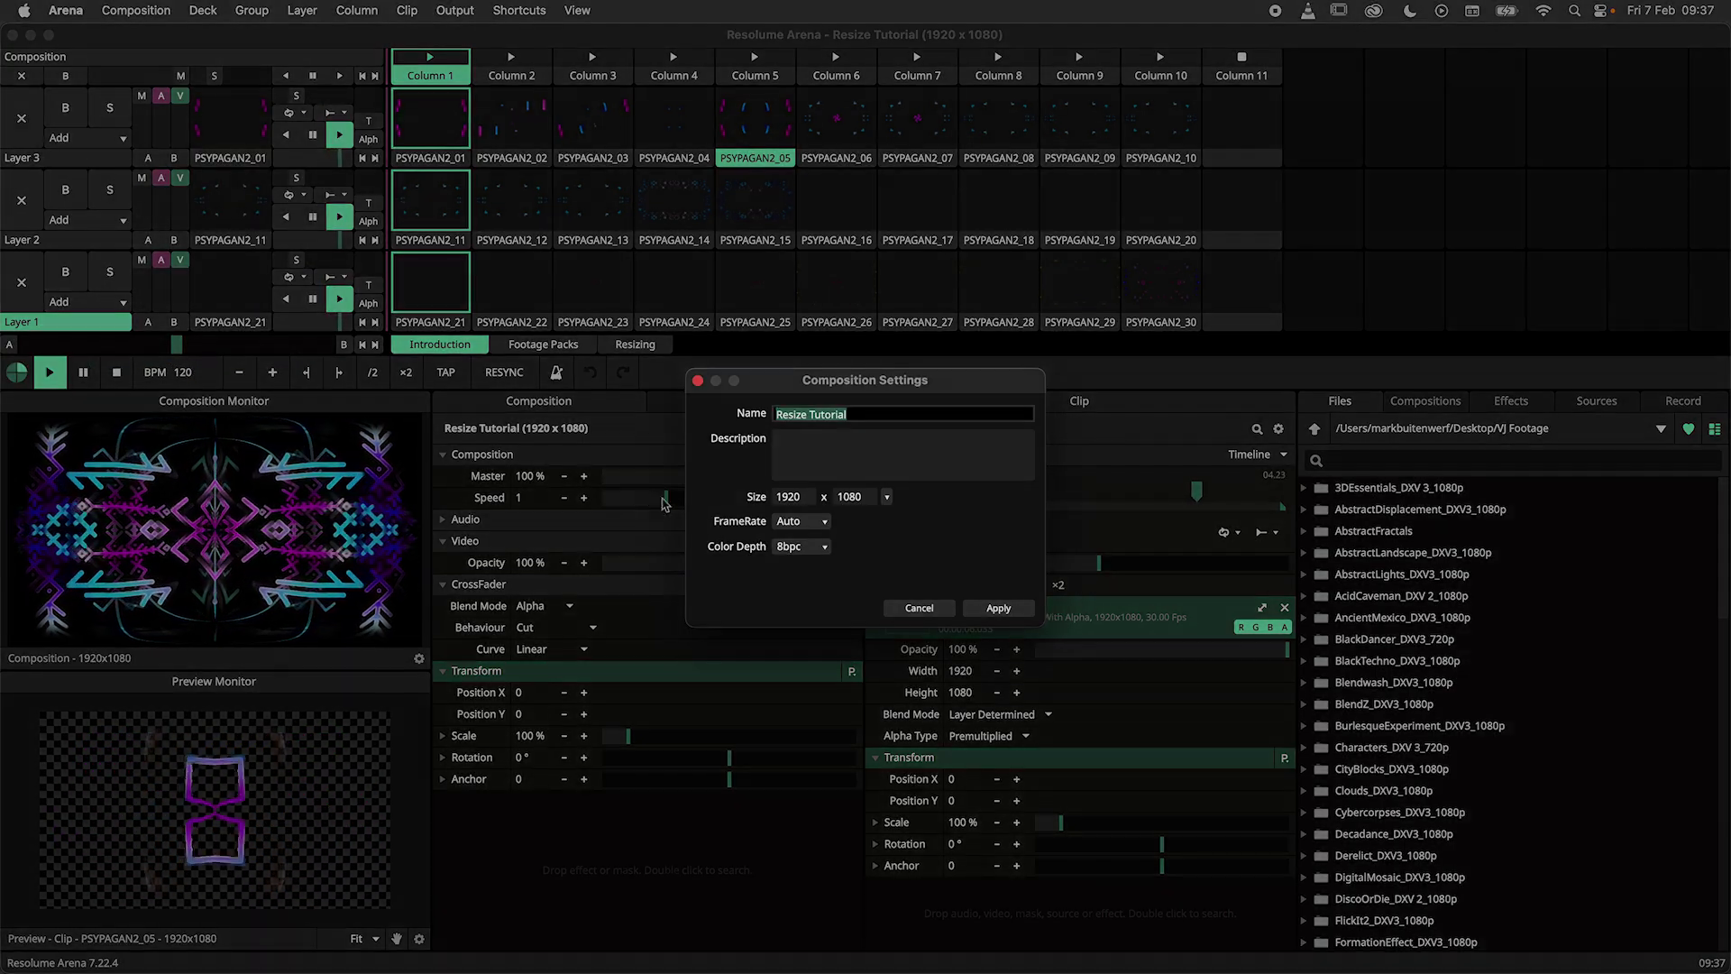
left_click(911, 554)
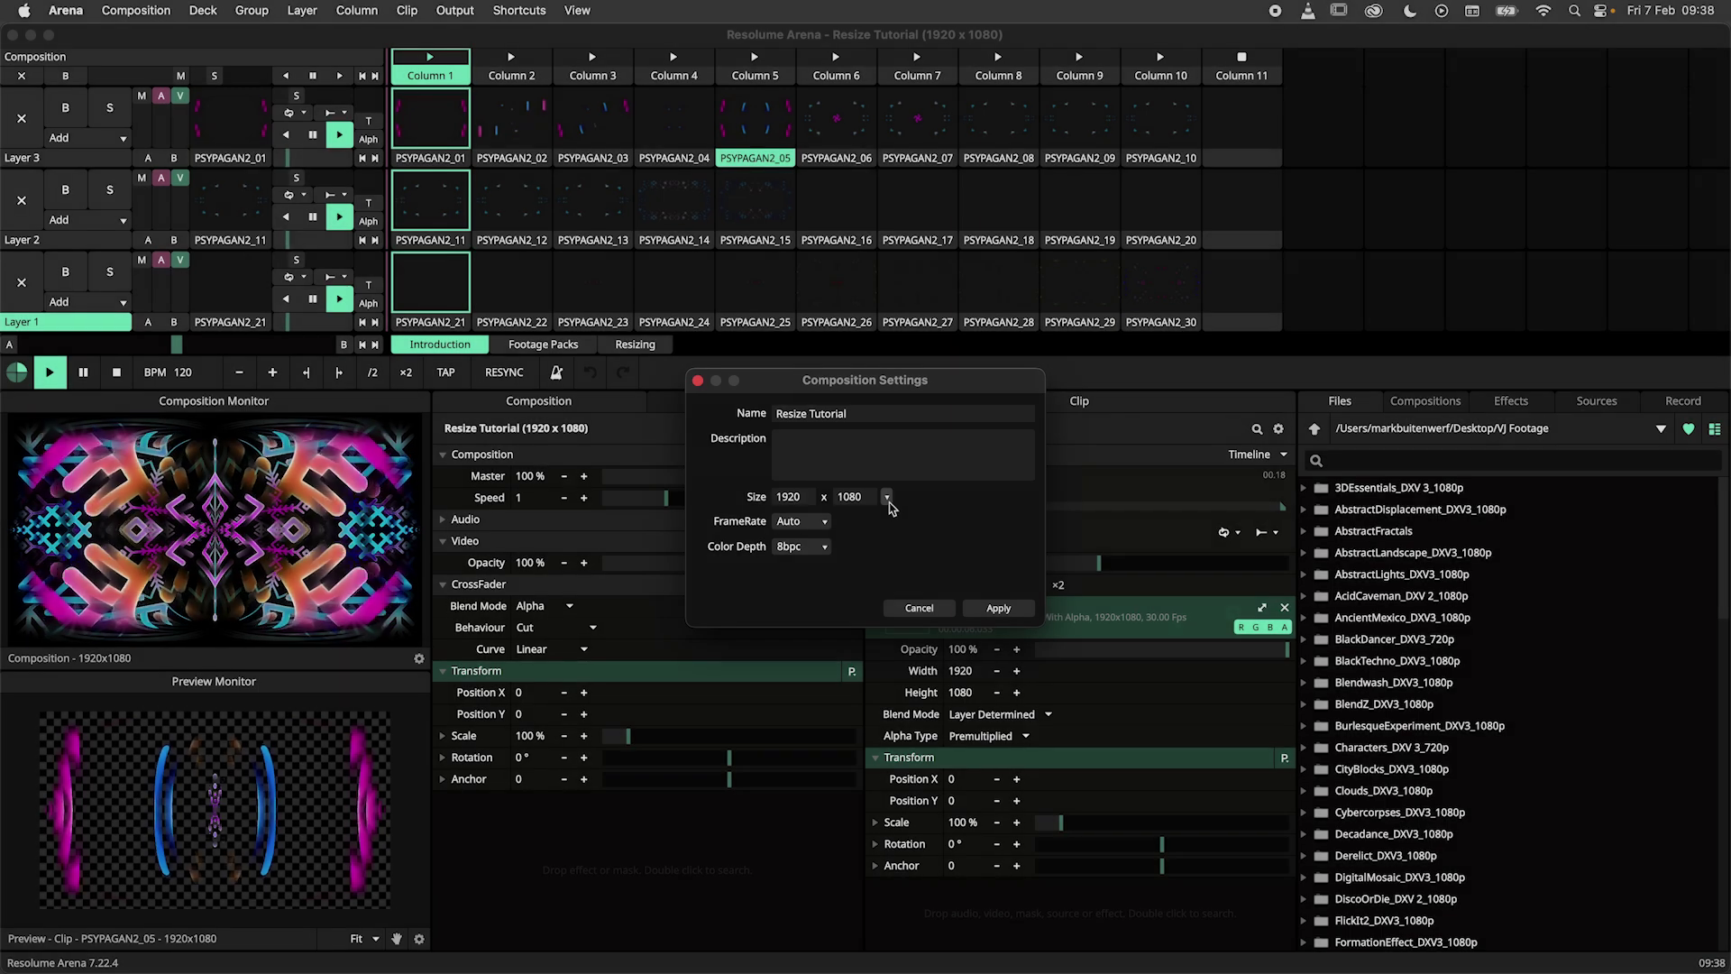
left_click(888, 501)
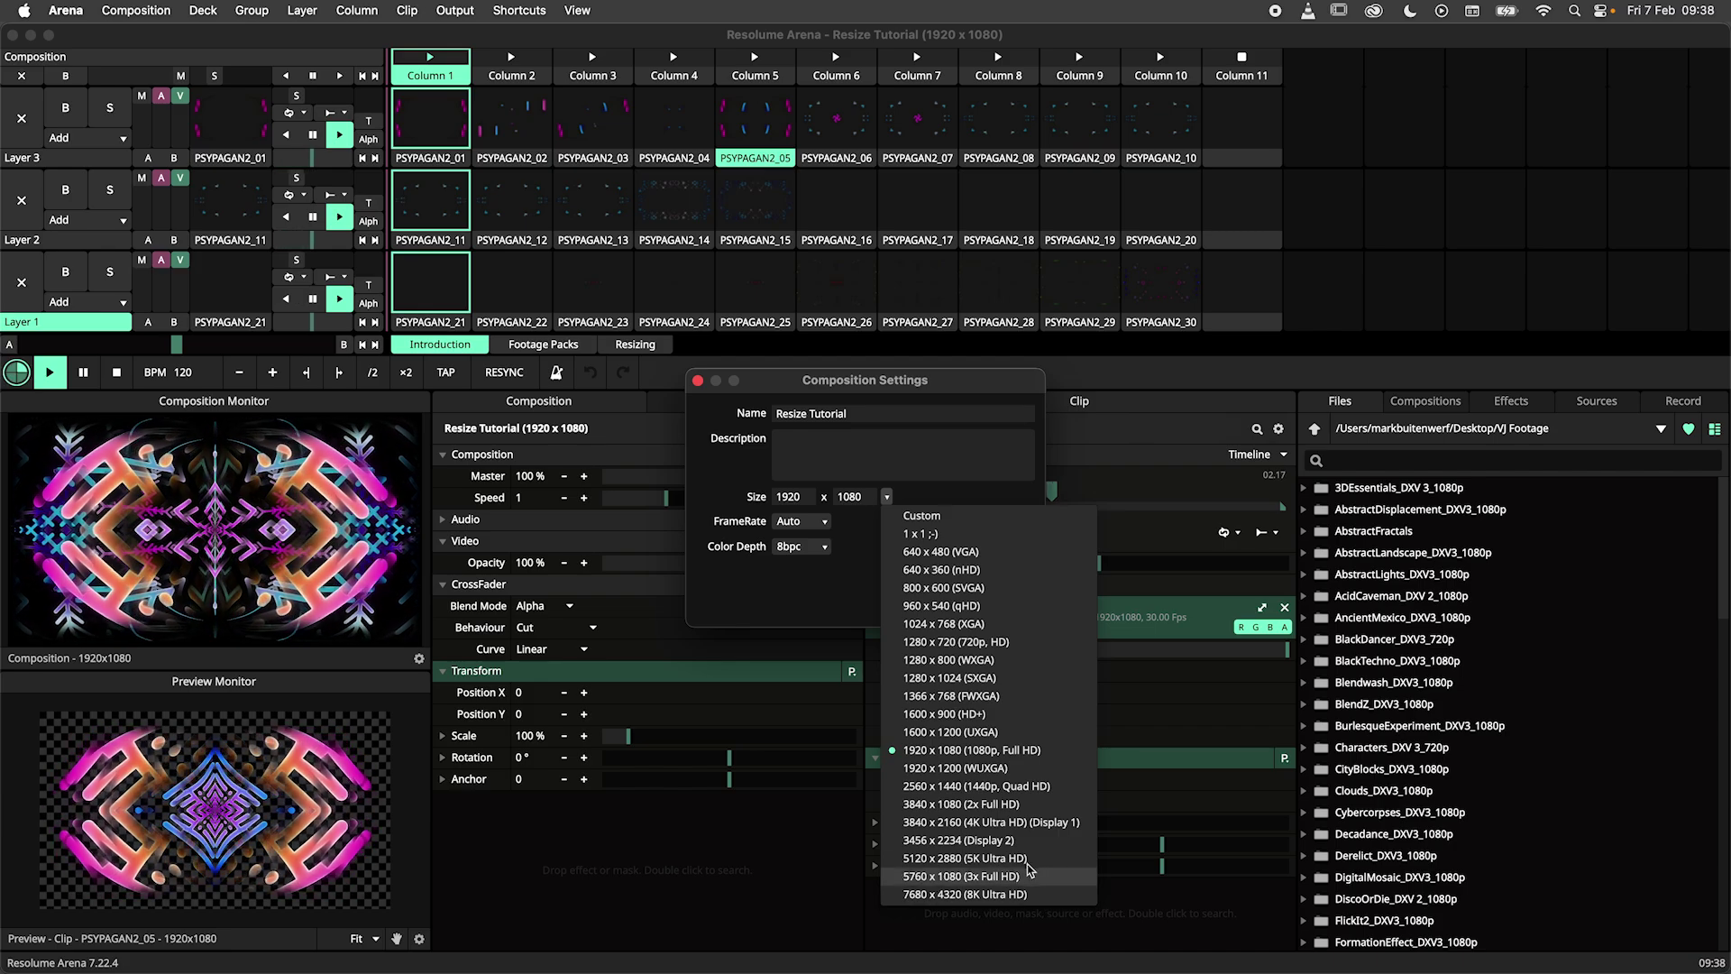
left_click(992, 749)
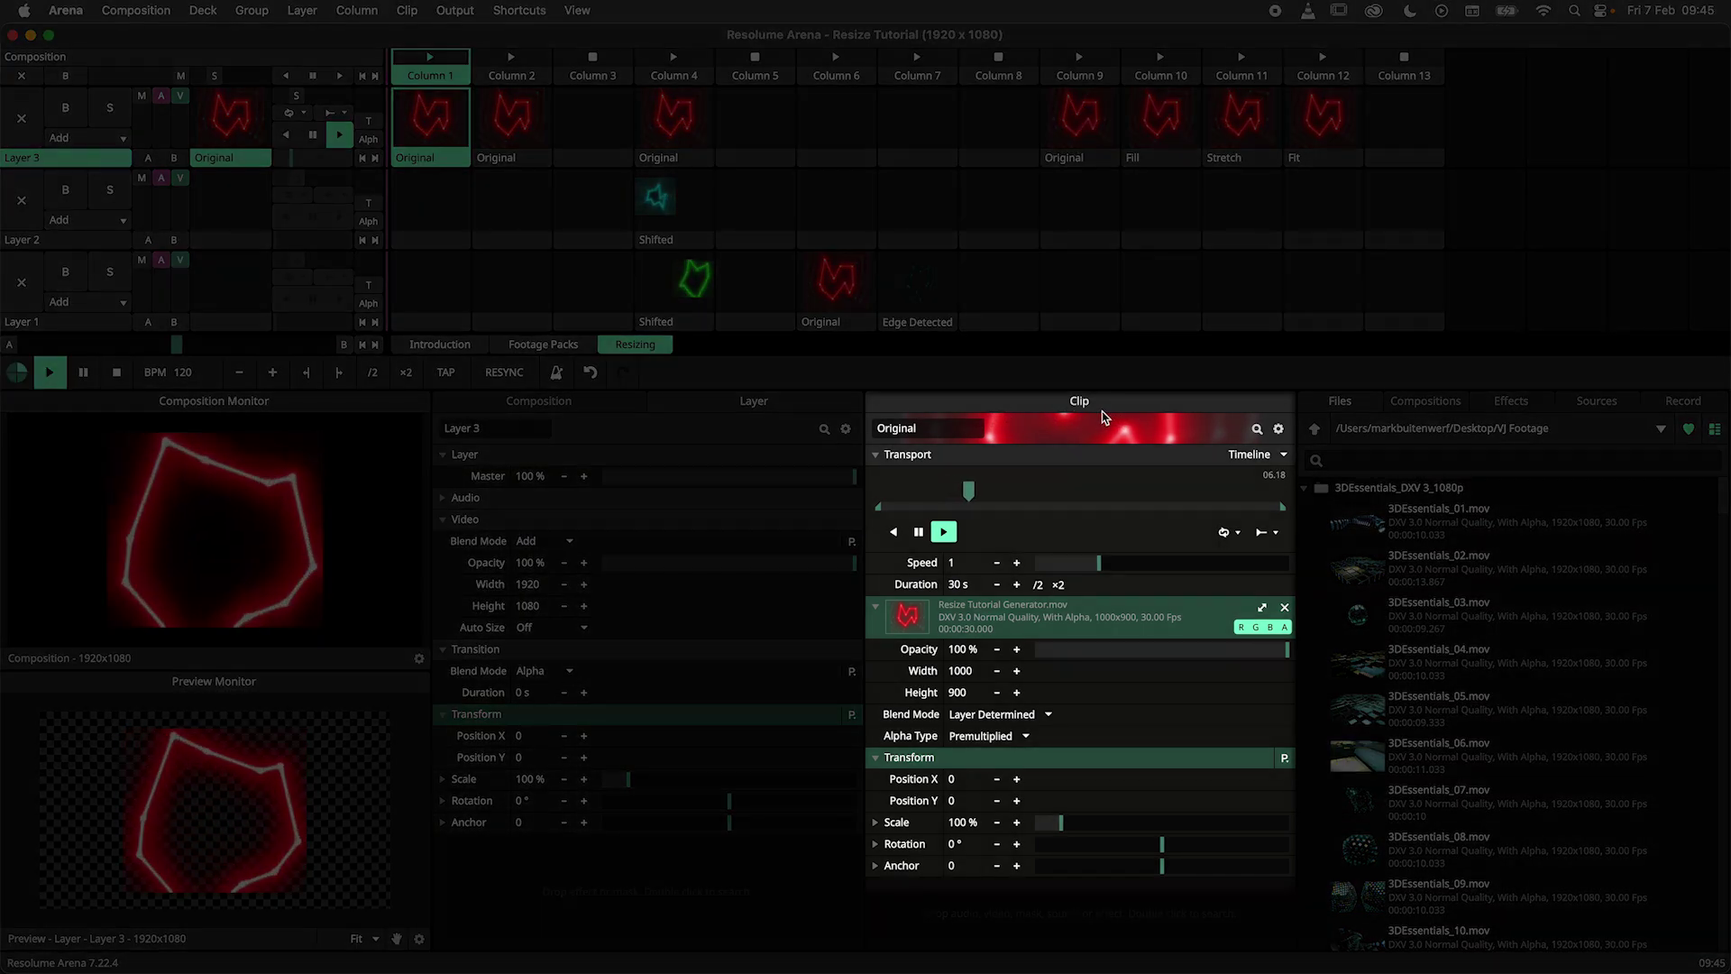
Cycle the clip's resize mode from Fill, Fit and Original to Stretch (1920x1080), then play Column 2's Original clip.
left_click(1268, 617)
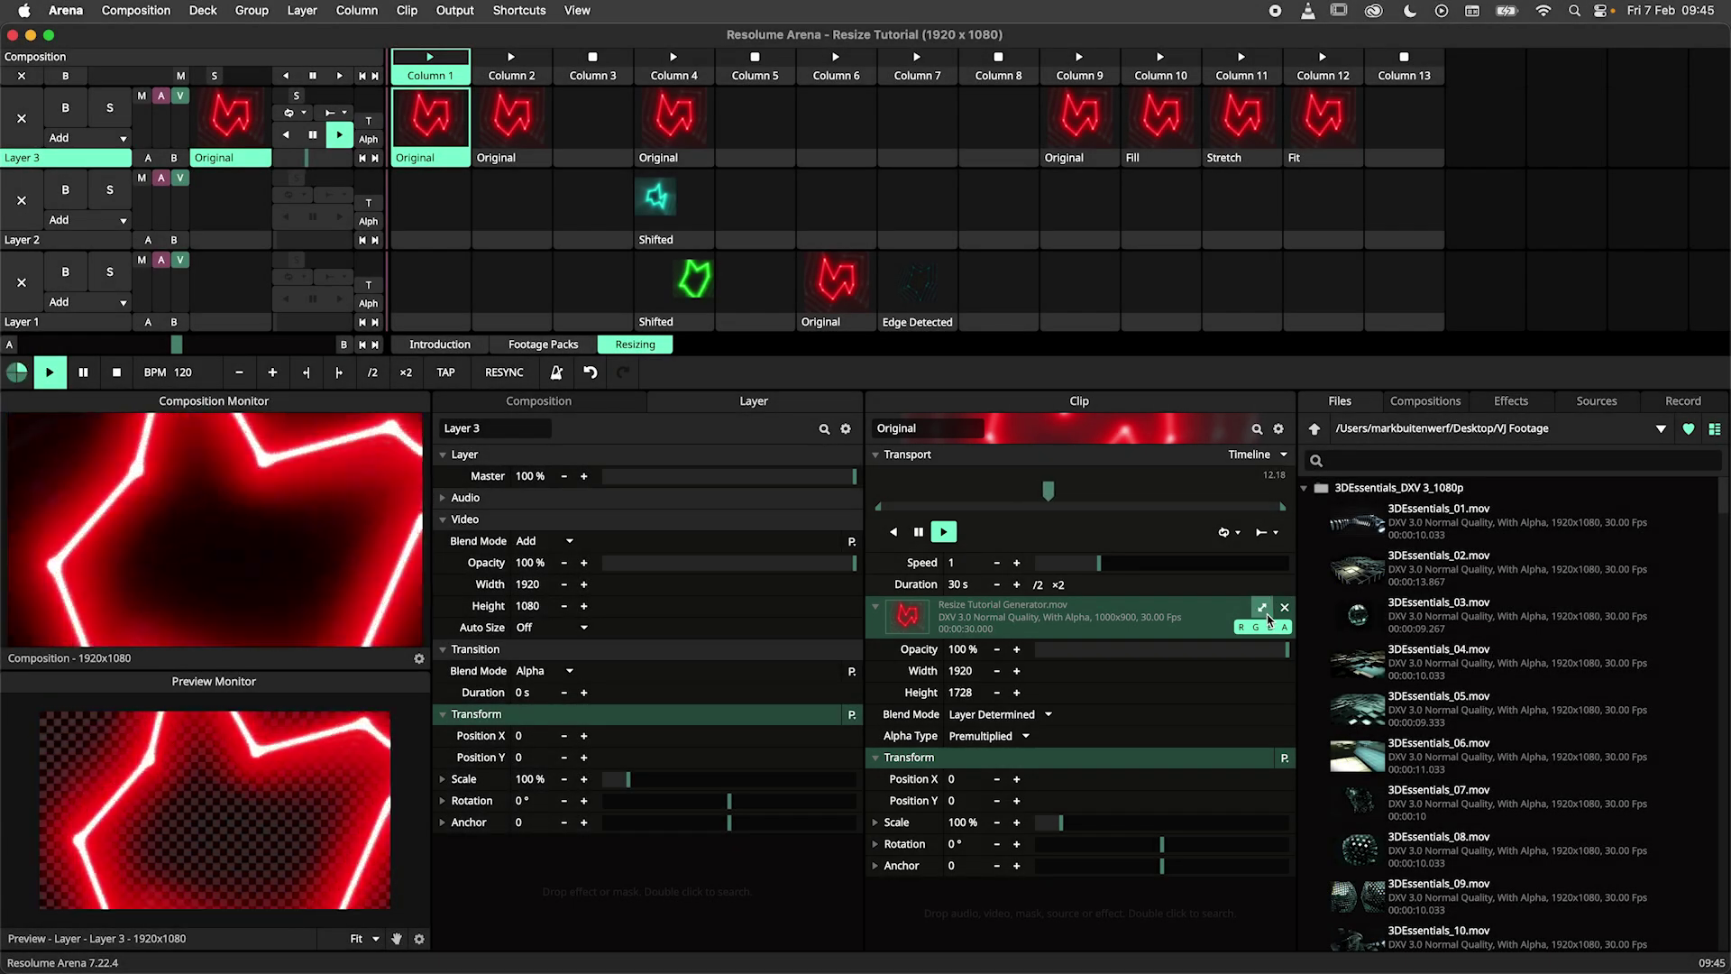
left_click(1263, 608)
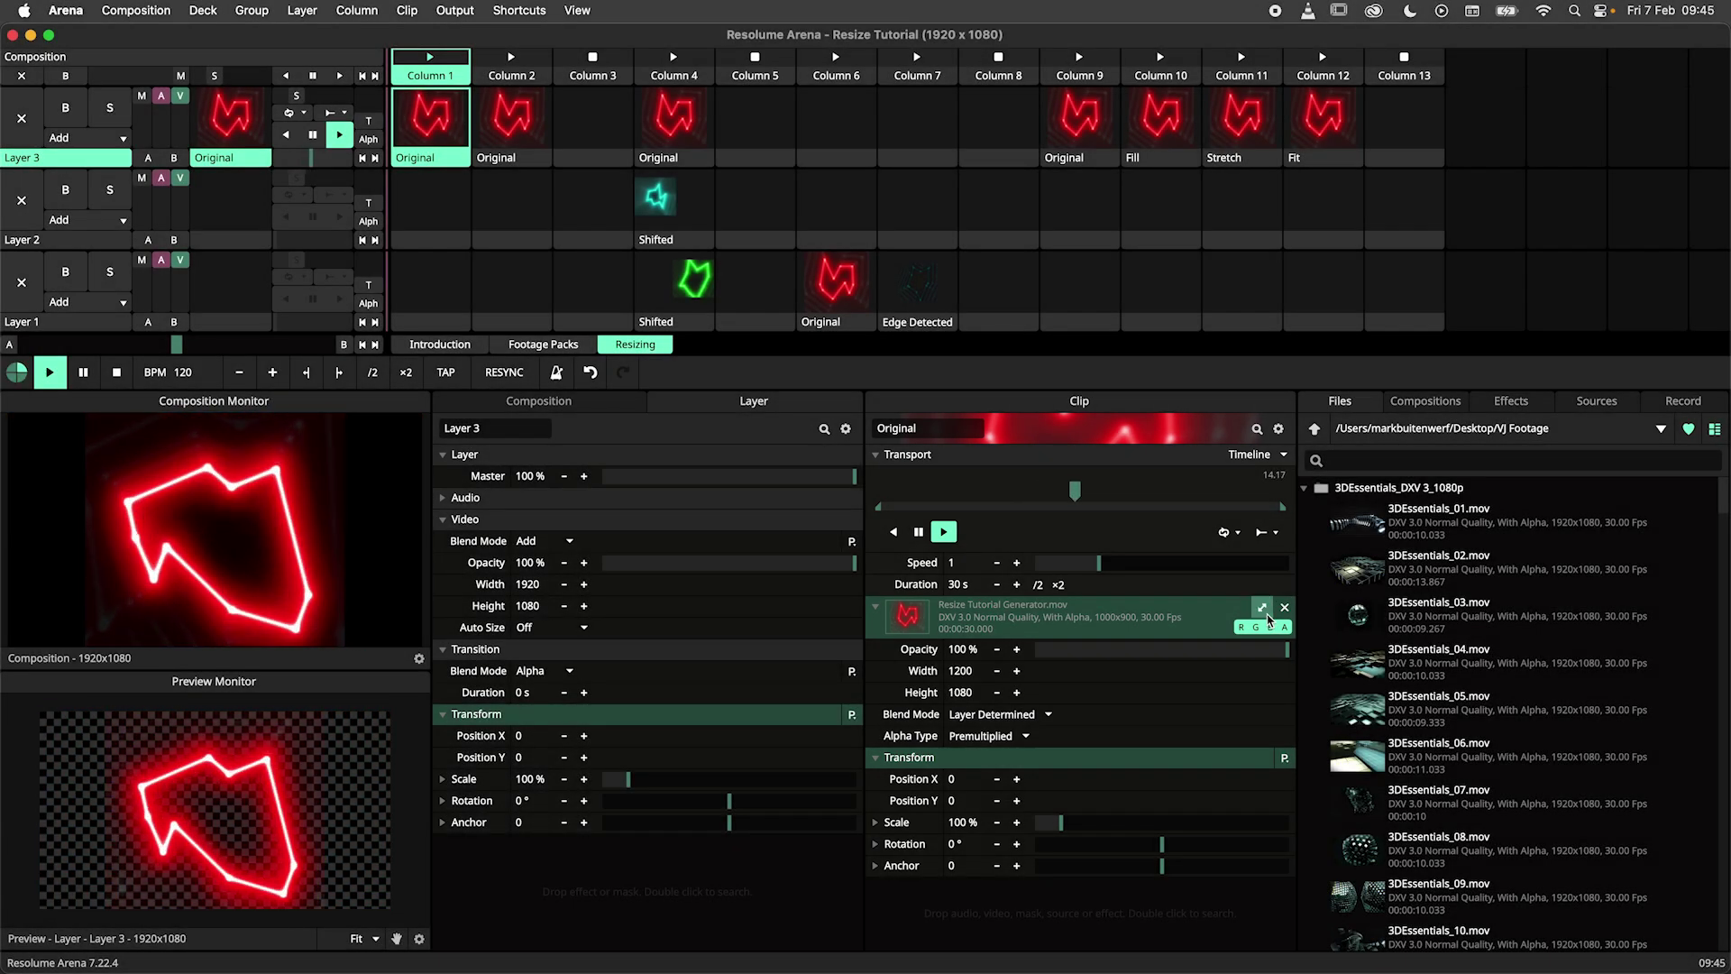
left_click(1263, 608)
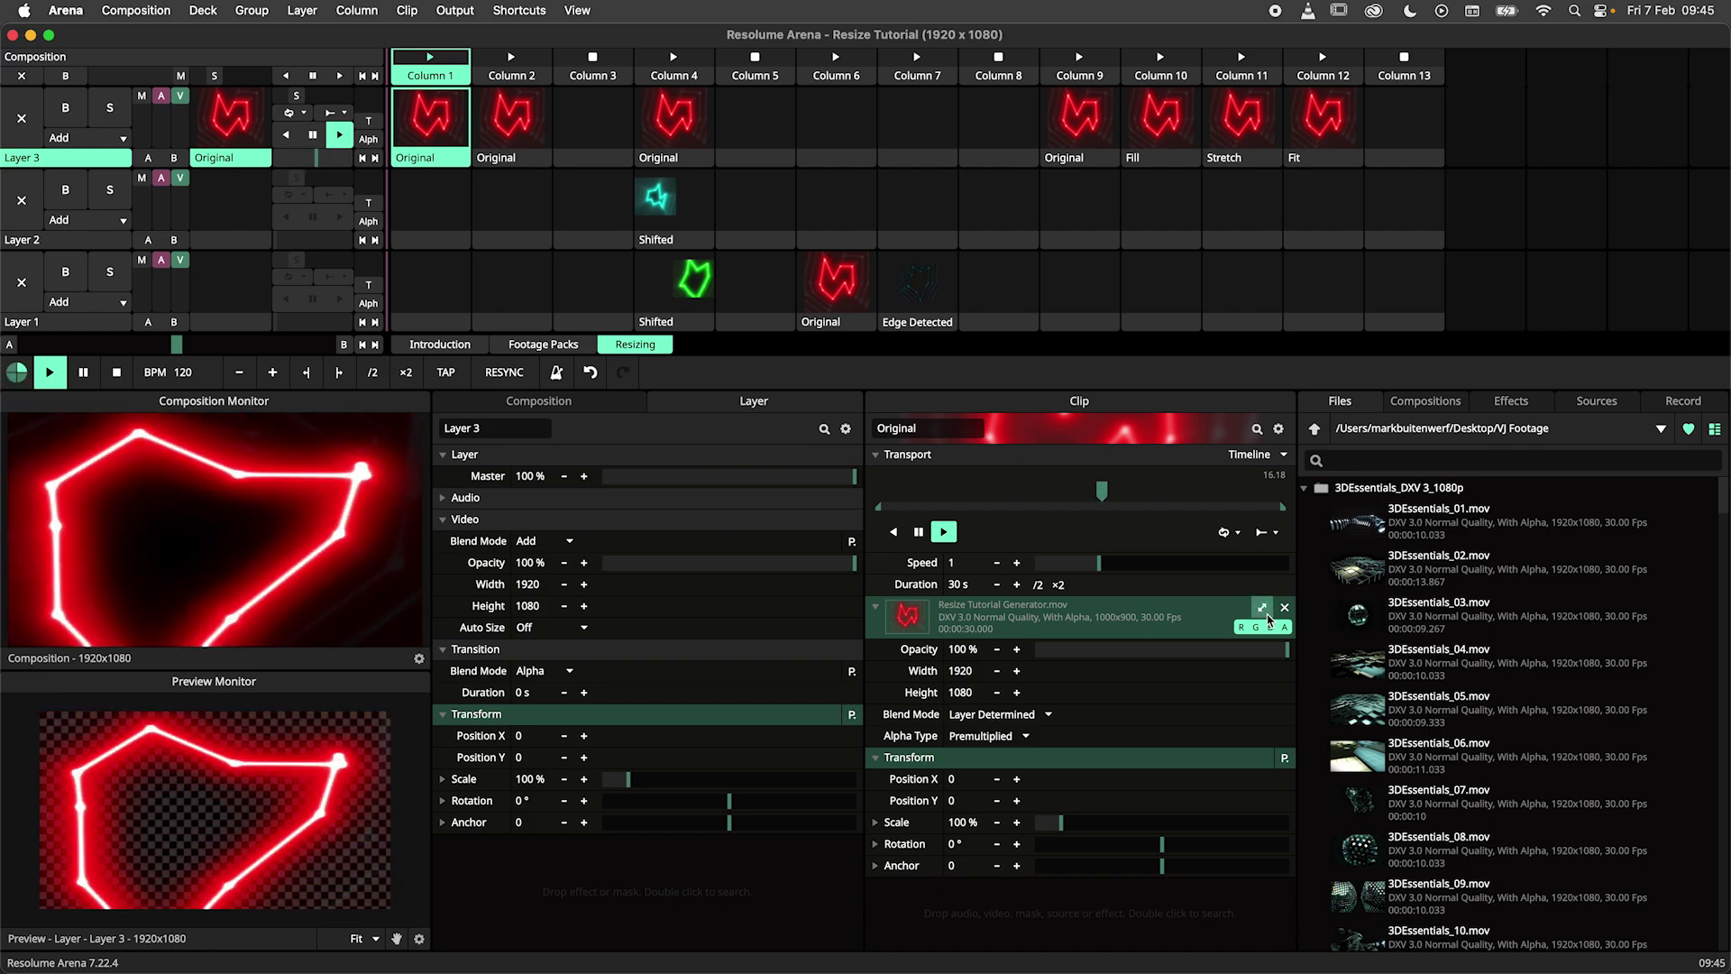
left_click(1265, 609)
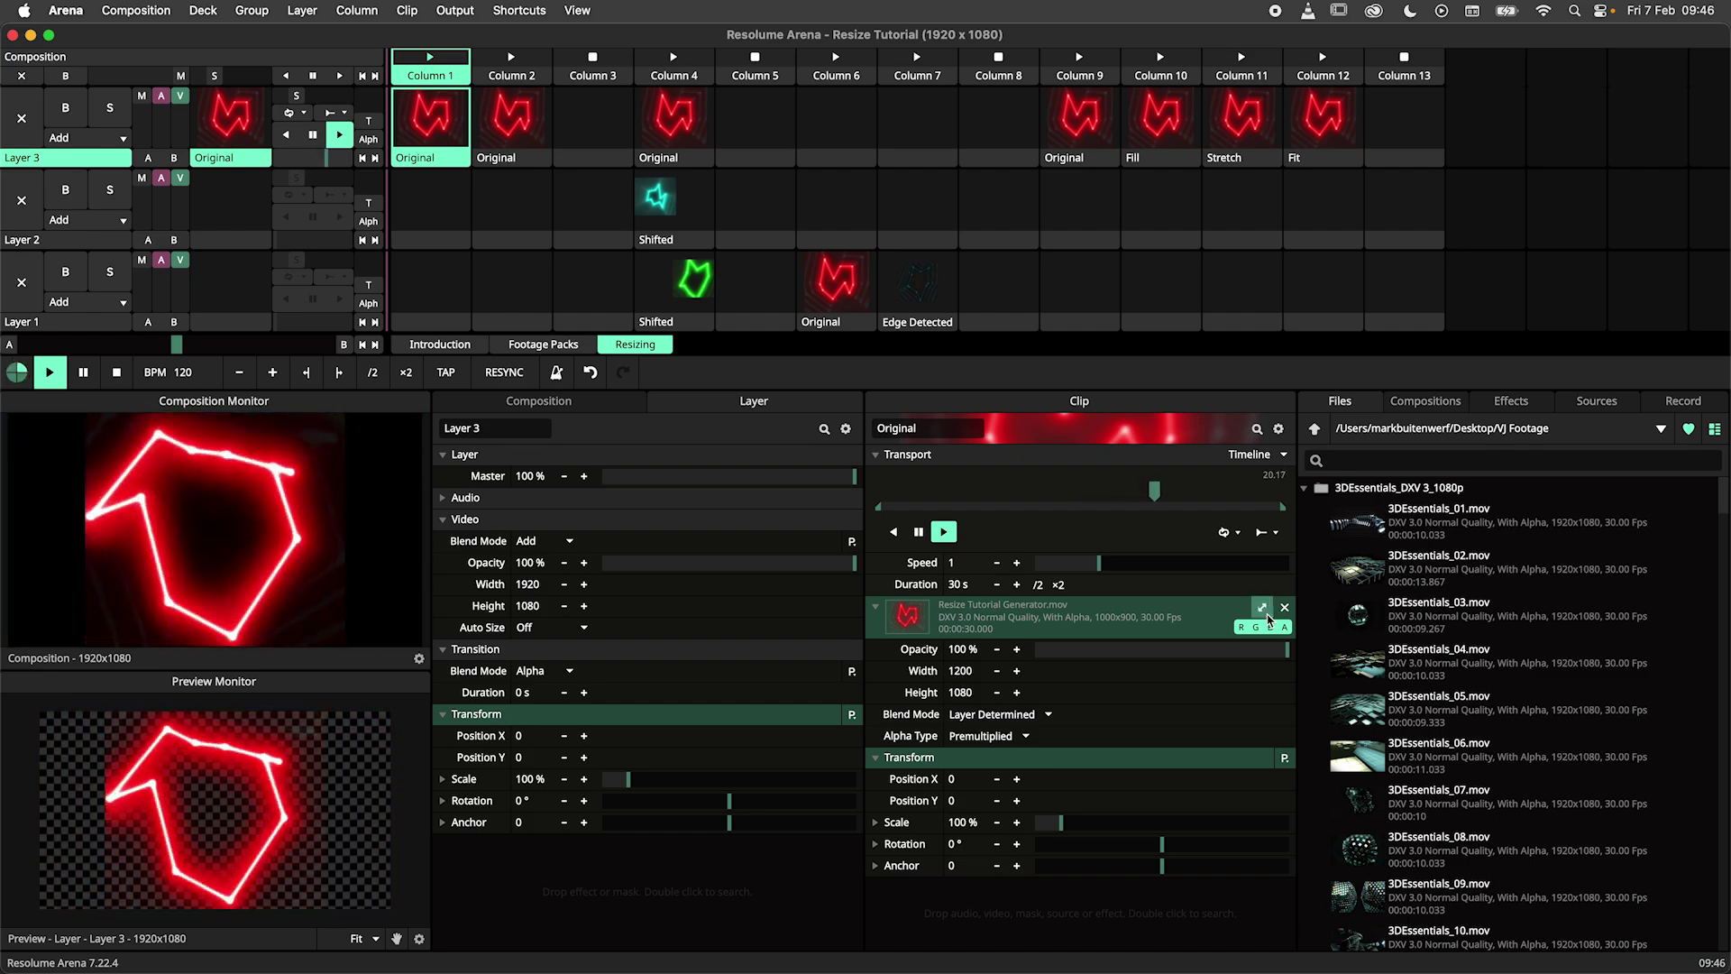
left_click(1267, 617)
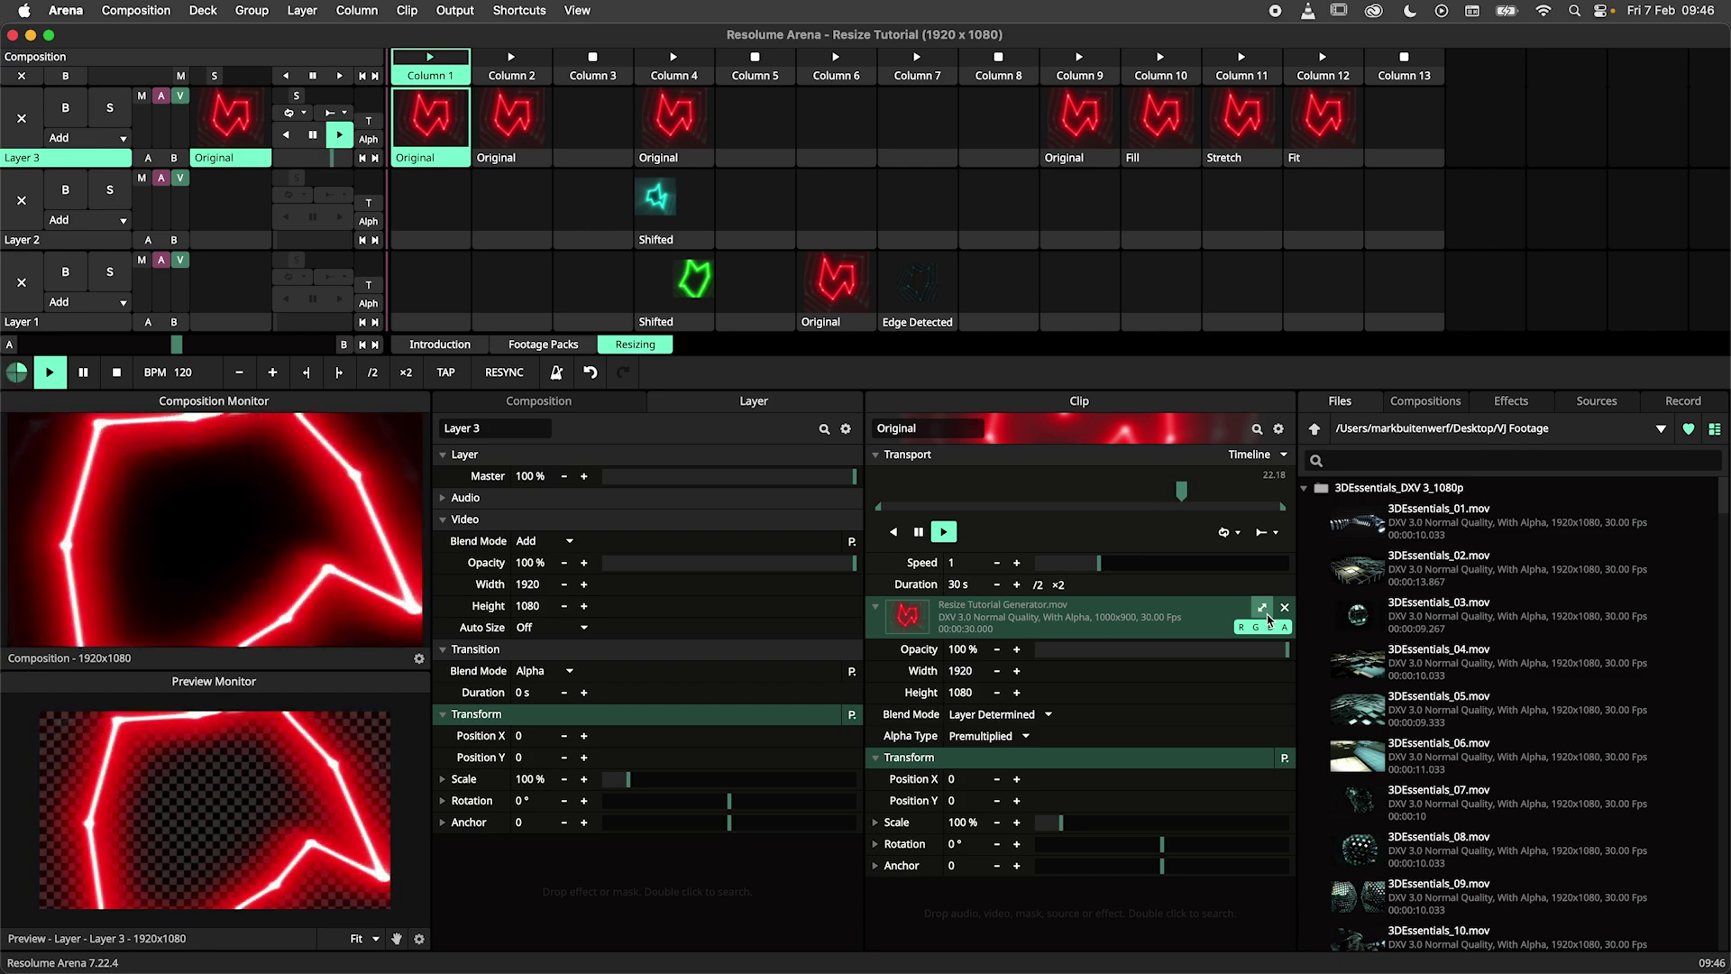
left_click(515, 136)
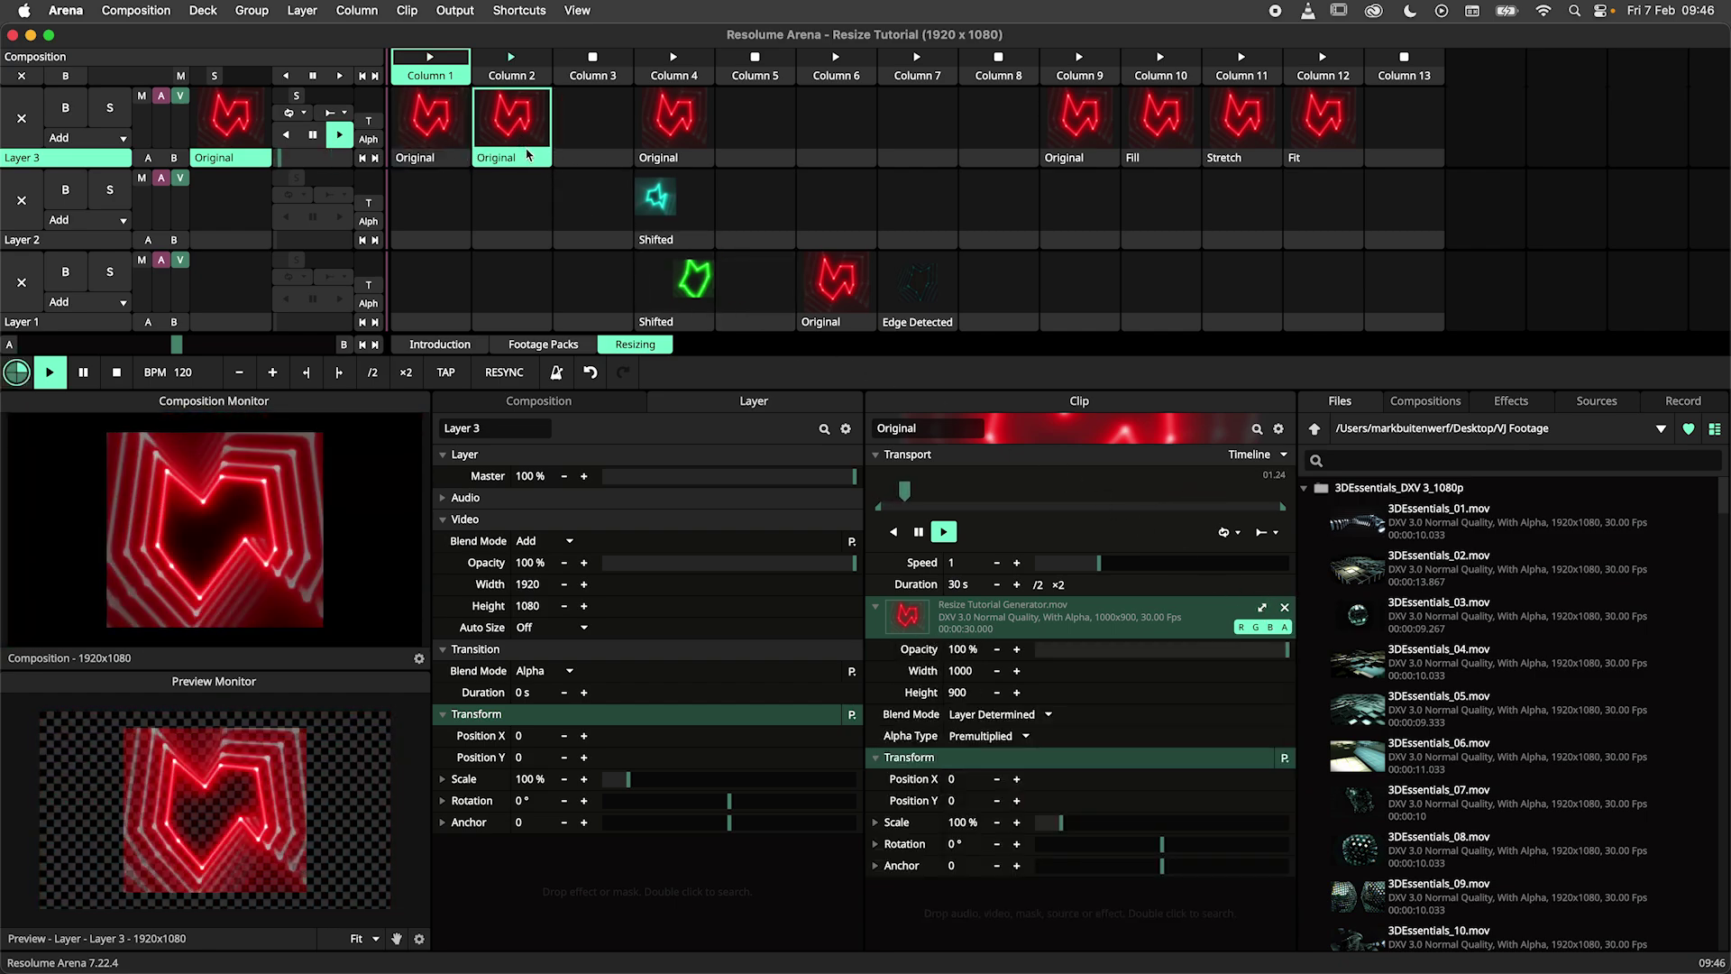
Resize the Column 2 Original clip to Fit (1200x1080), then play Column 4's Original clip on Layer 3.
right_click(528, 162)
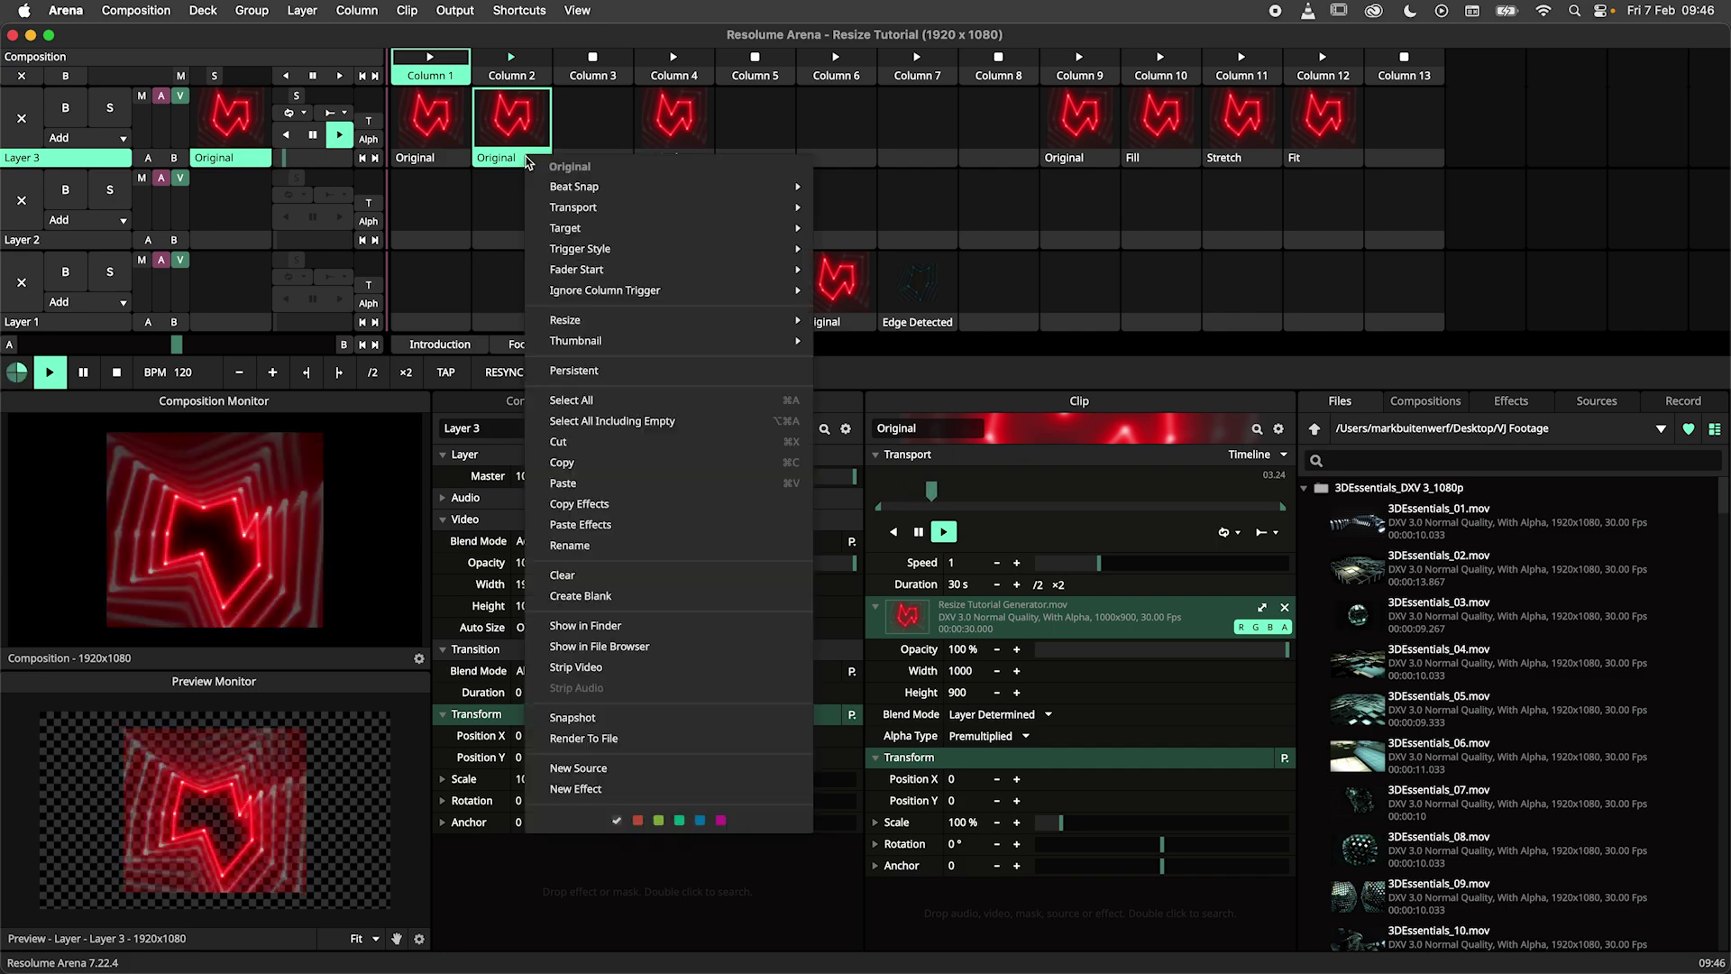
mouse_move(801, 323)
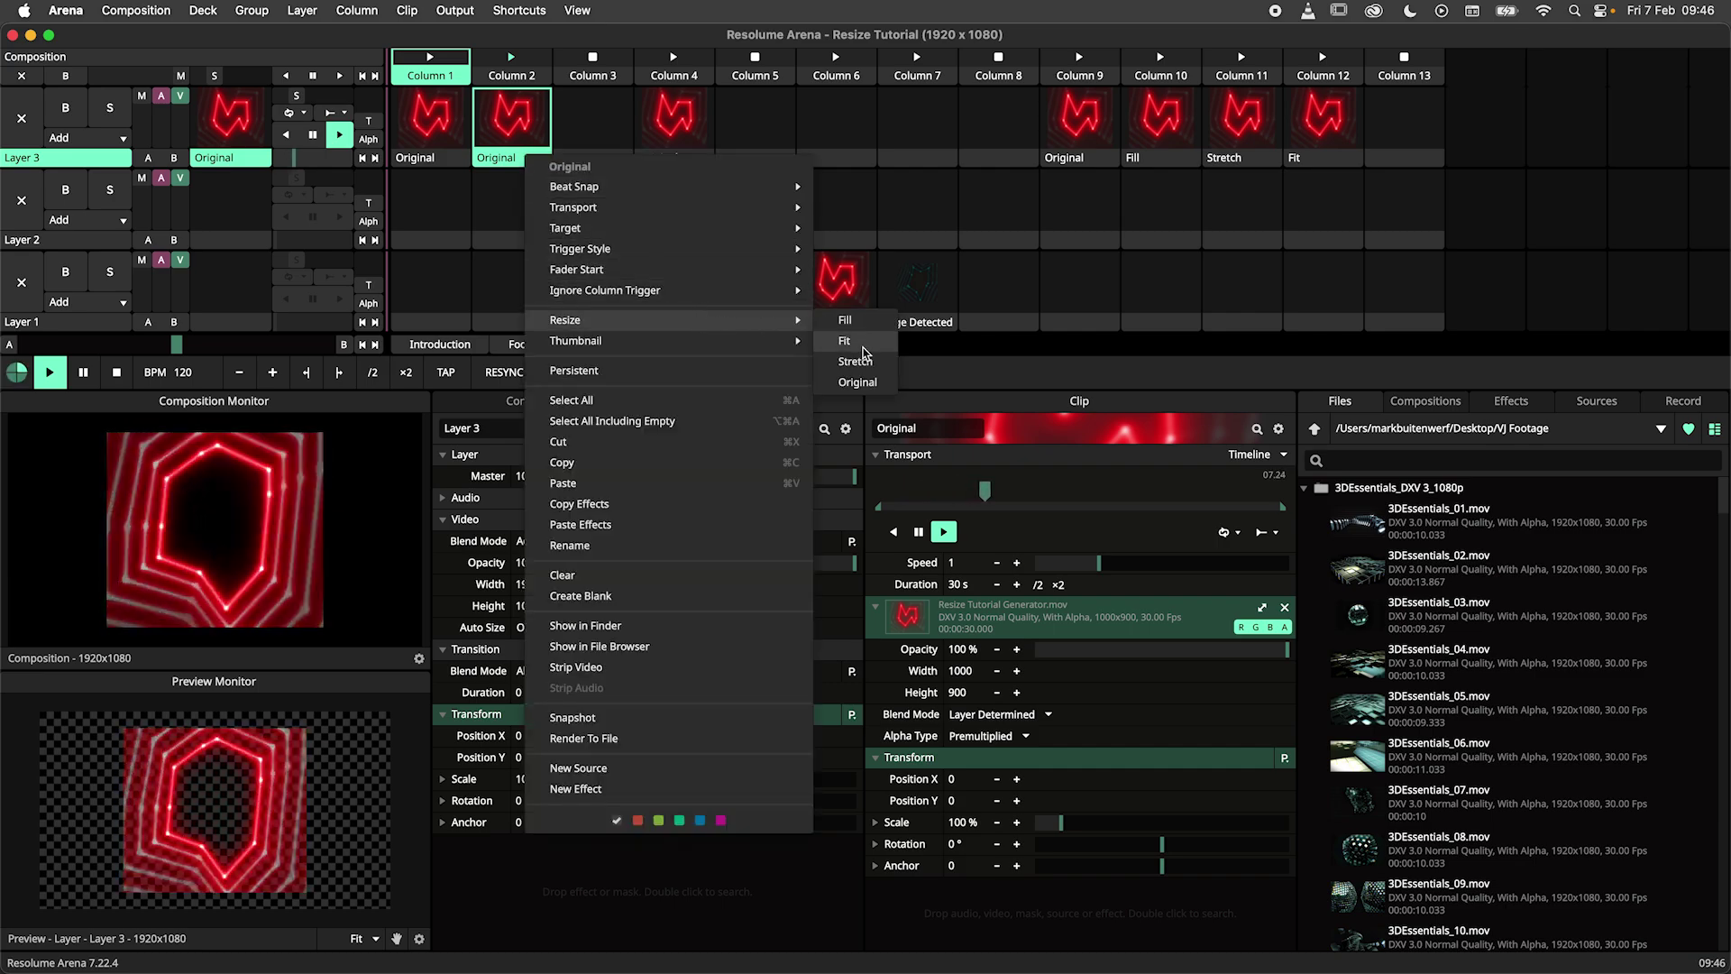
left_click(863, 347)
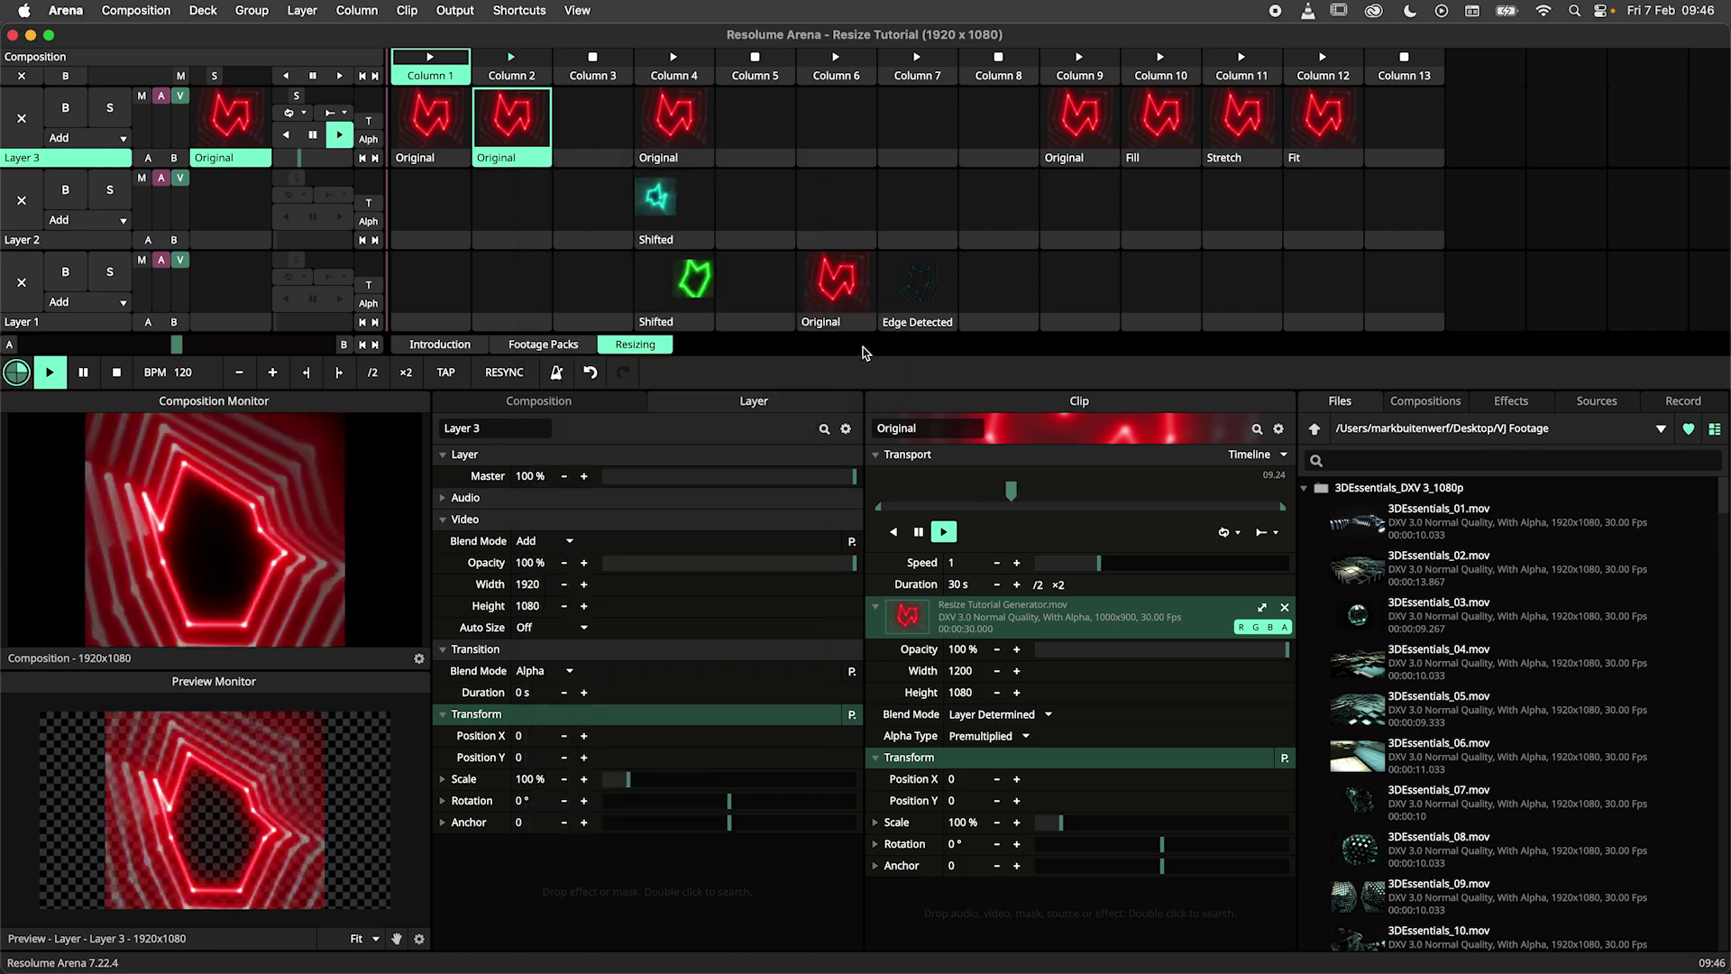
left_click(616, 116)
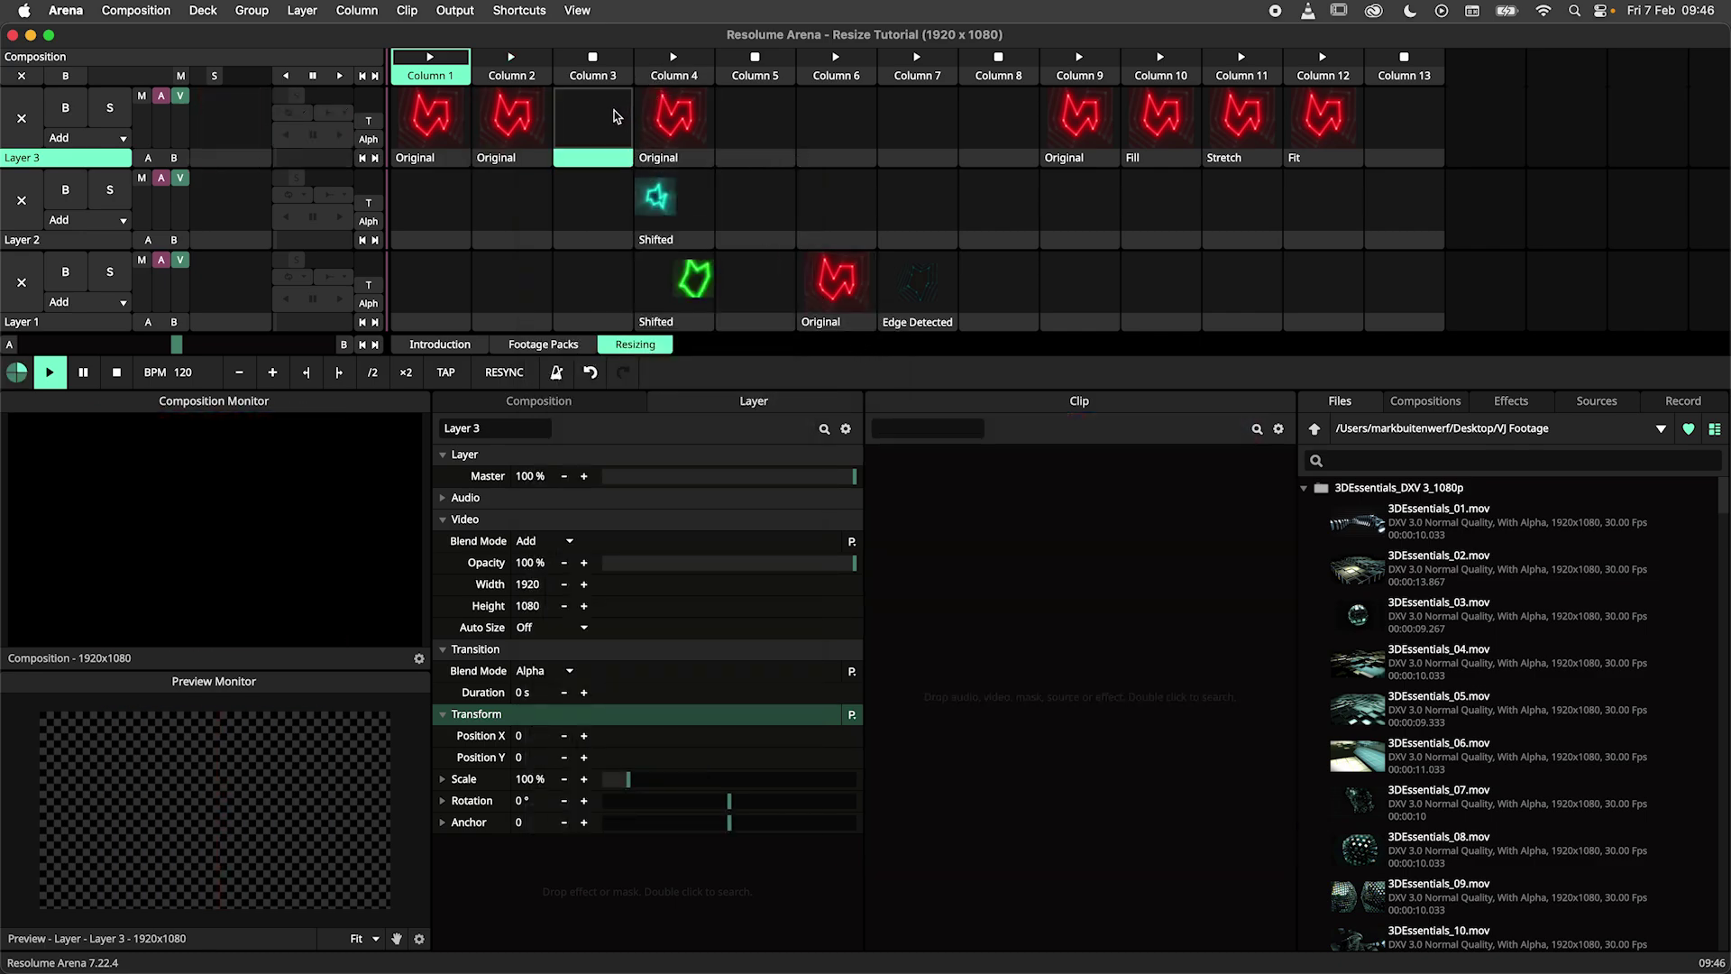
left_click(661, 122)
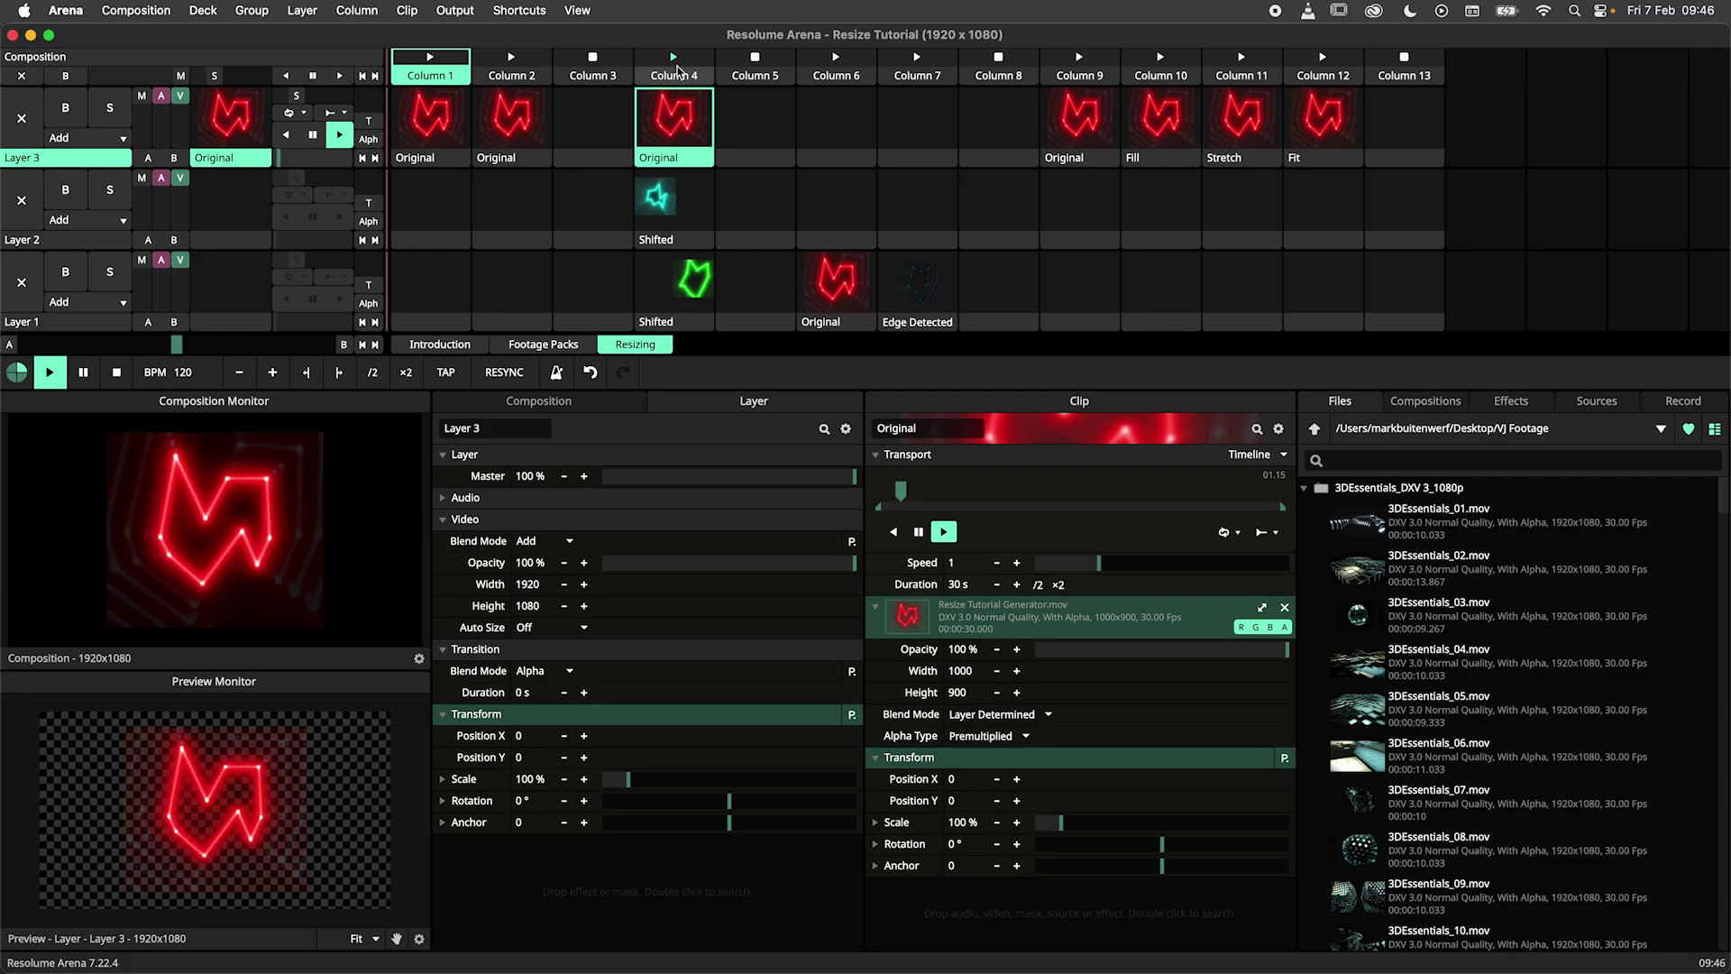
Launch Column 4 and set Resize > Stretch on all three of its clips.
left_click(678, 69)
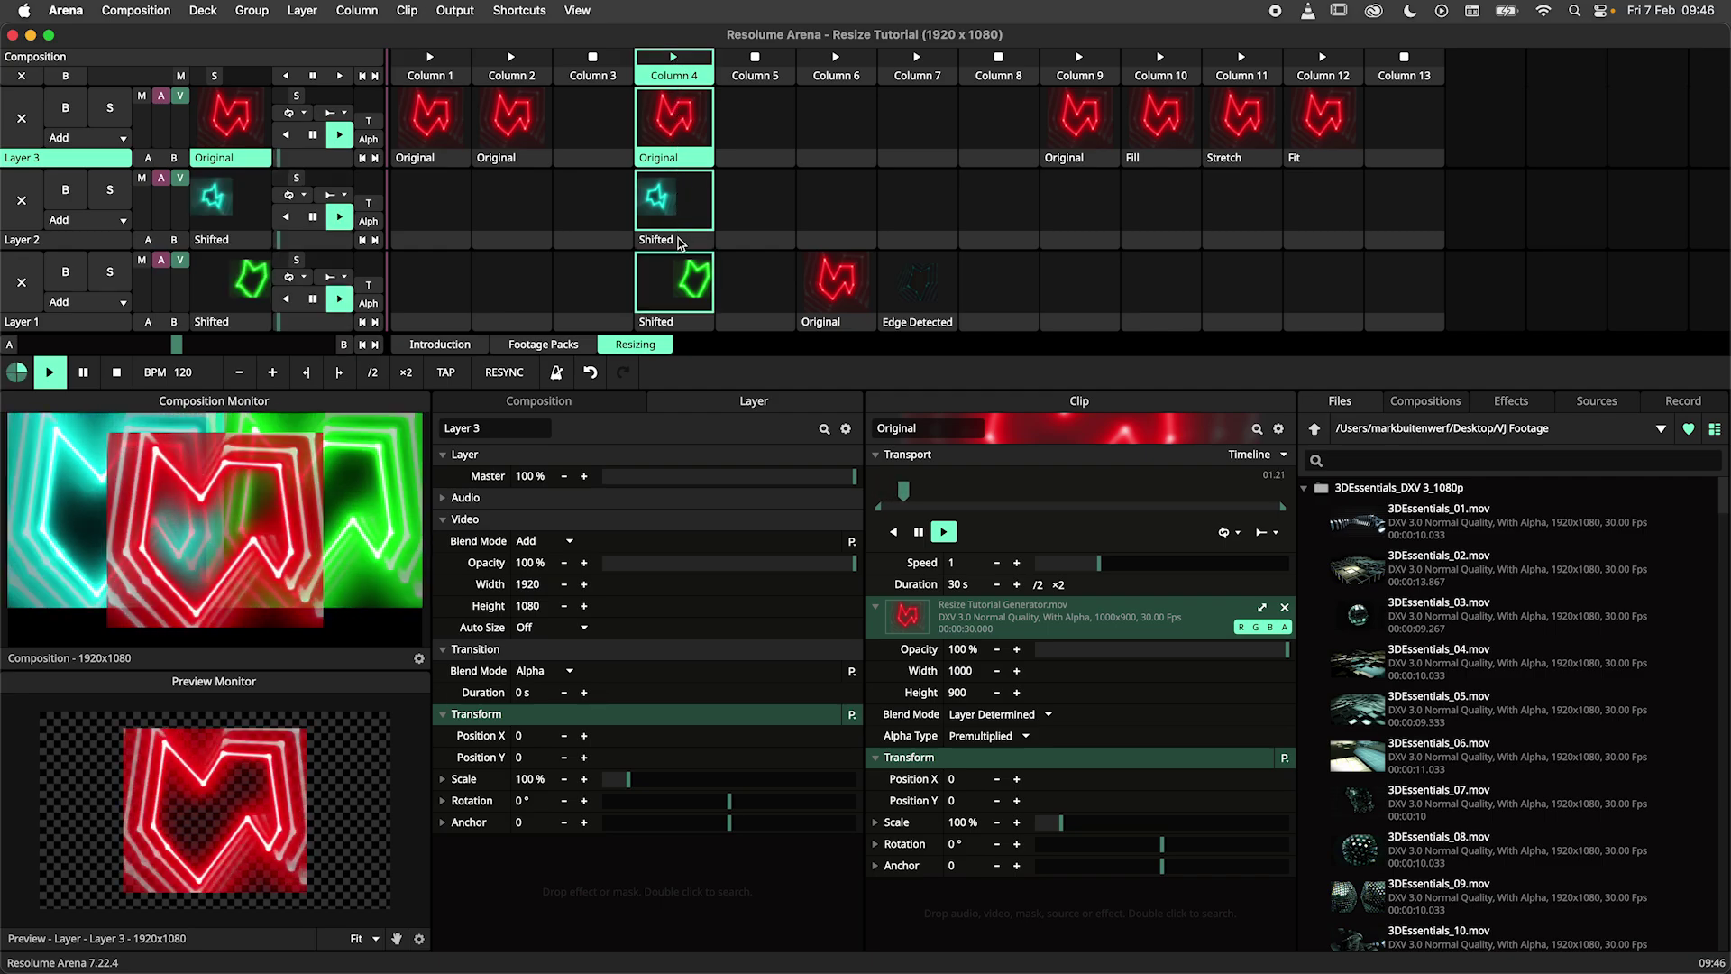
left_click(676, 315, "shift")
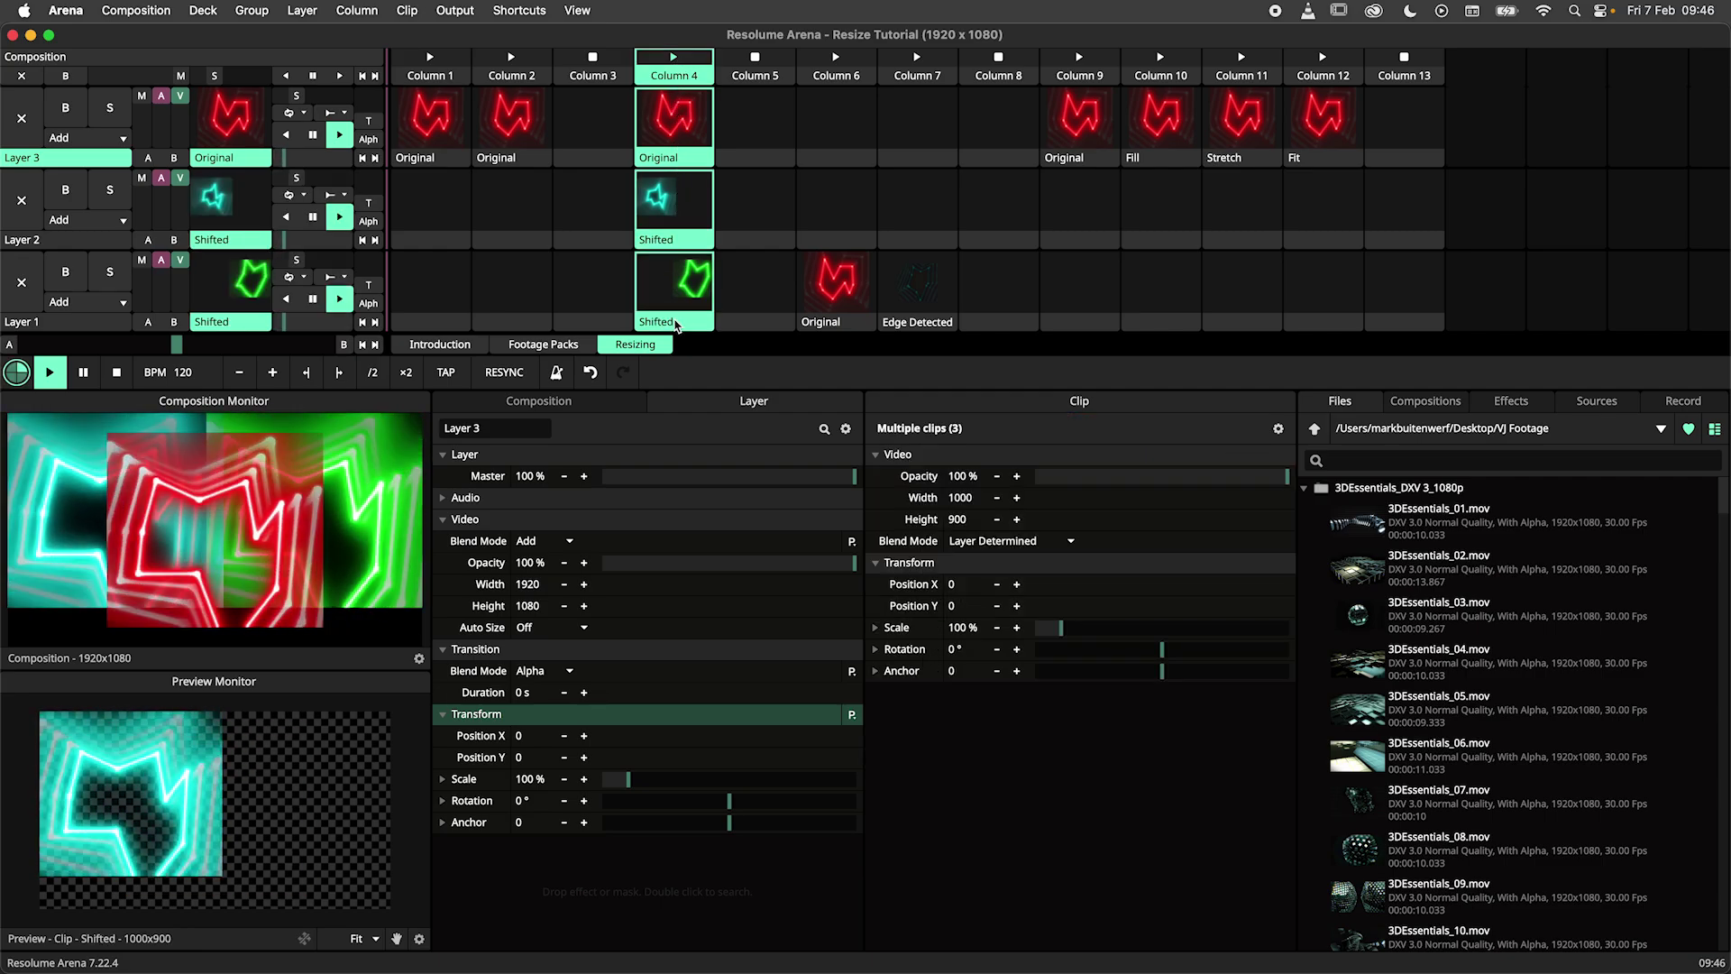
right_click(677, 320)
mouse_move(937, 457)
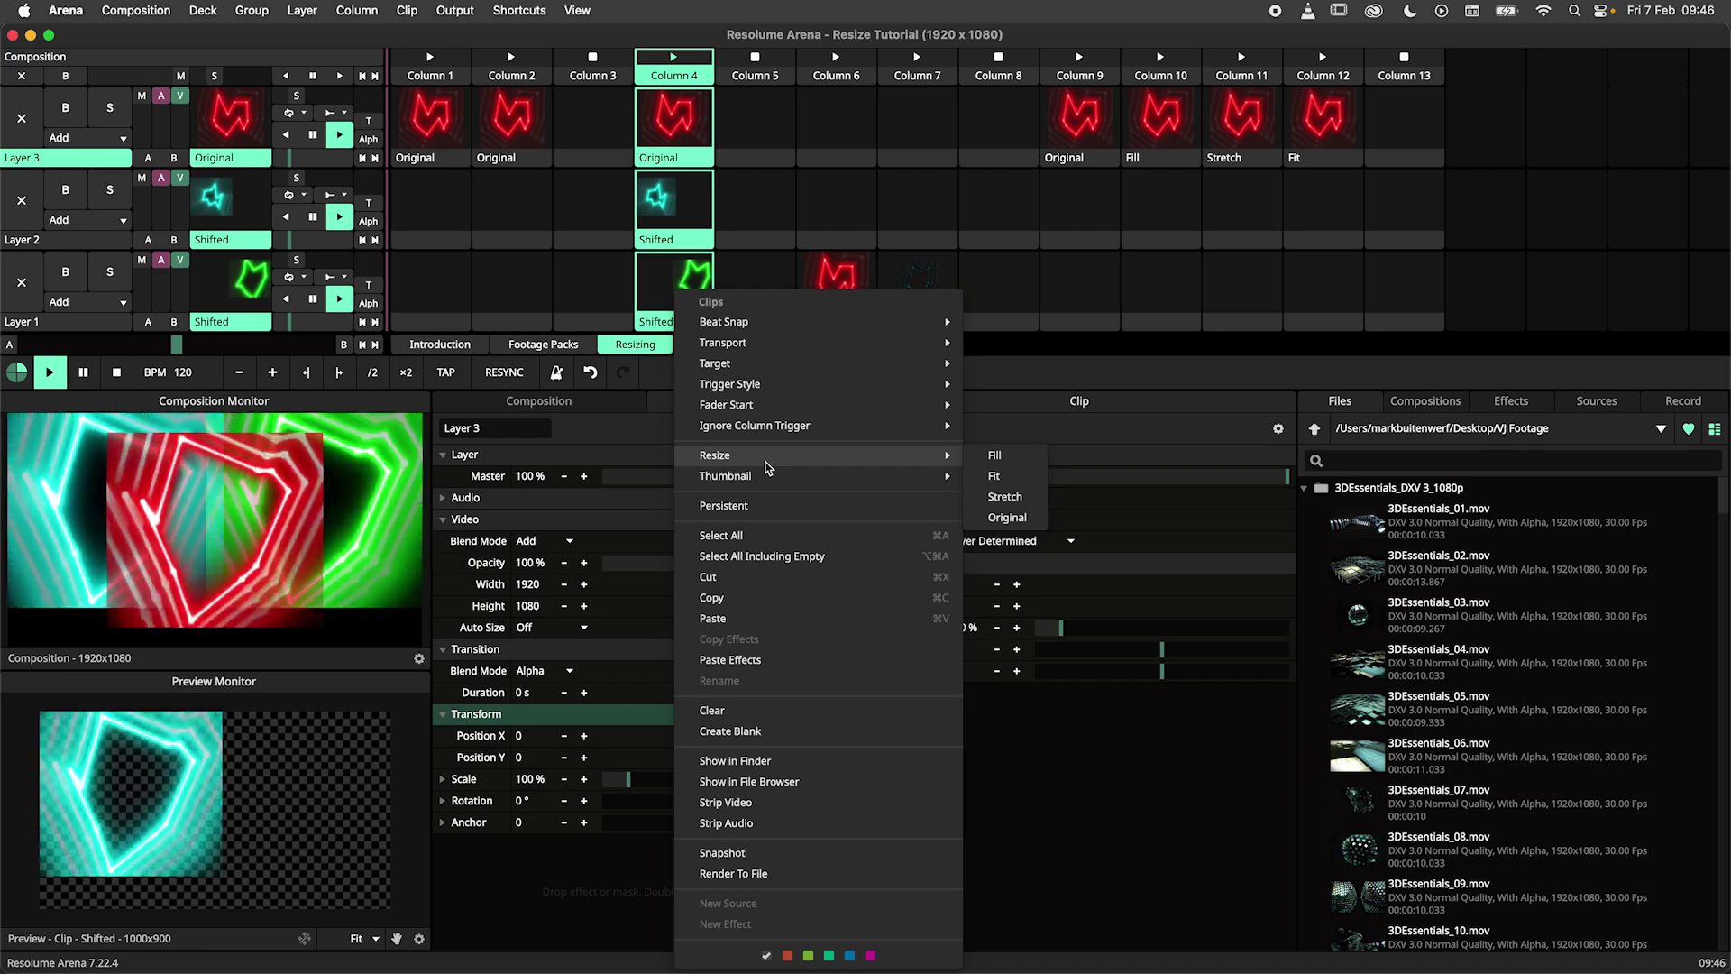
left_click(997, 497)
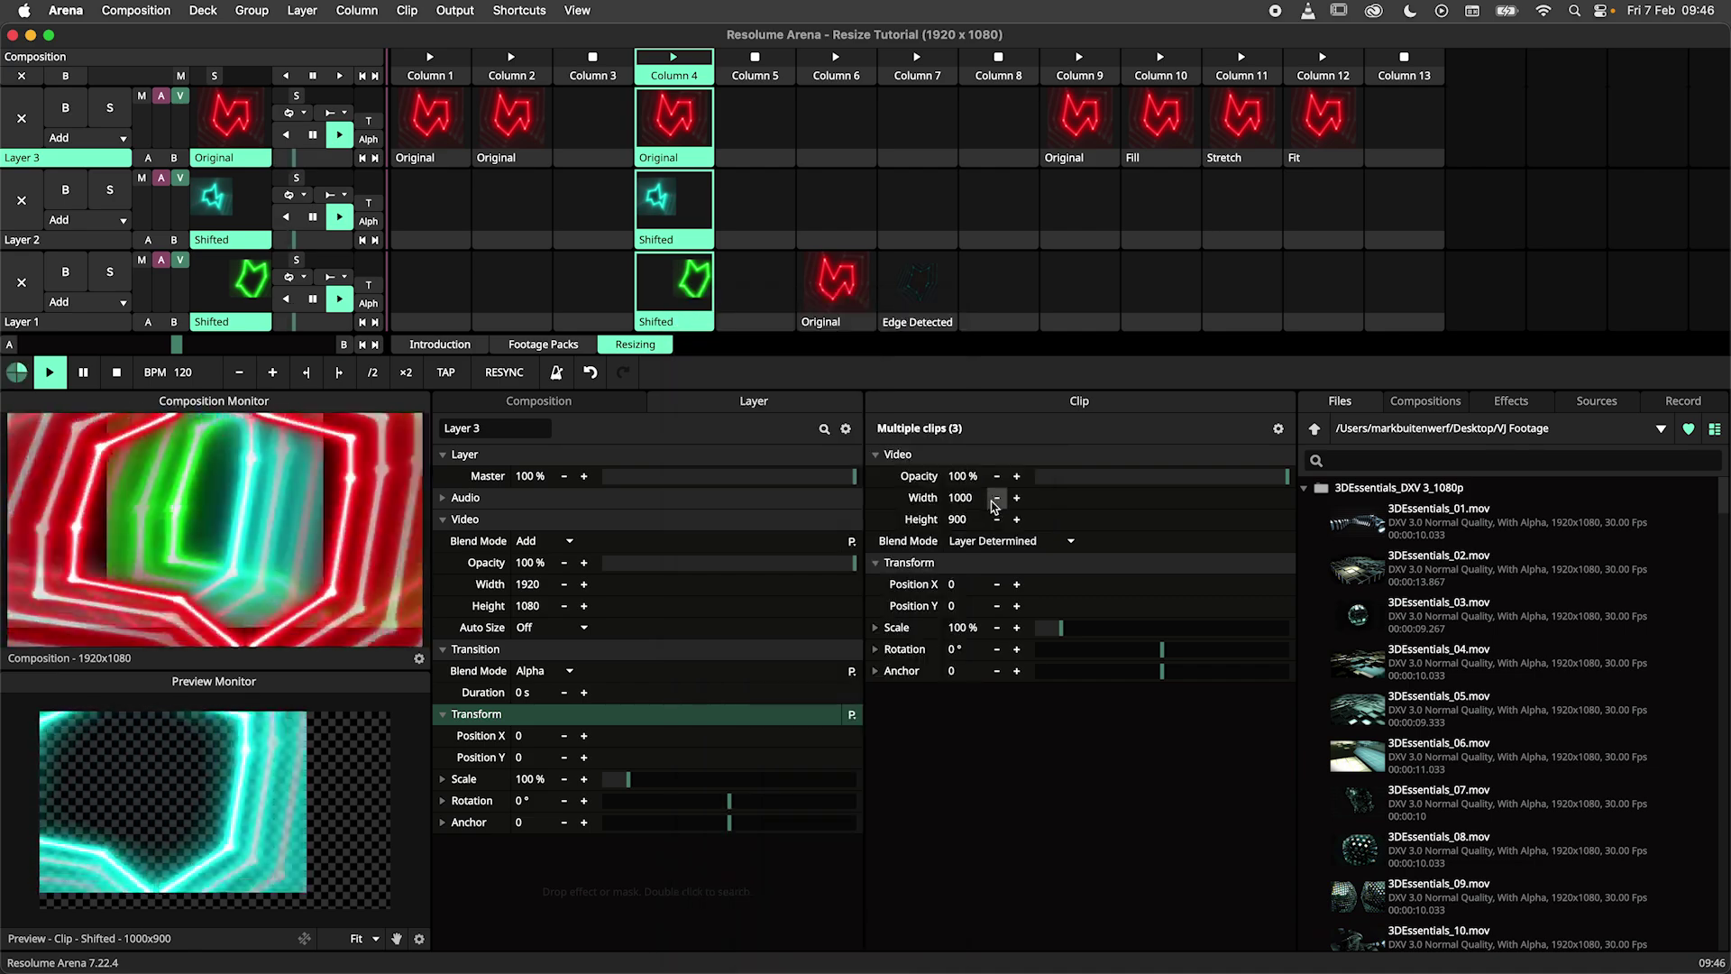
Clear the output with empty Column 5, then play Layer 1's Original, Edge Detected and Shifted clips.
left_click(759, 62)
left_click(835, 282)
left_click(916, 282)
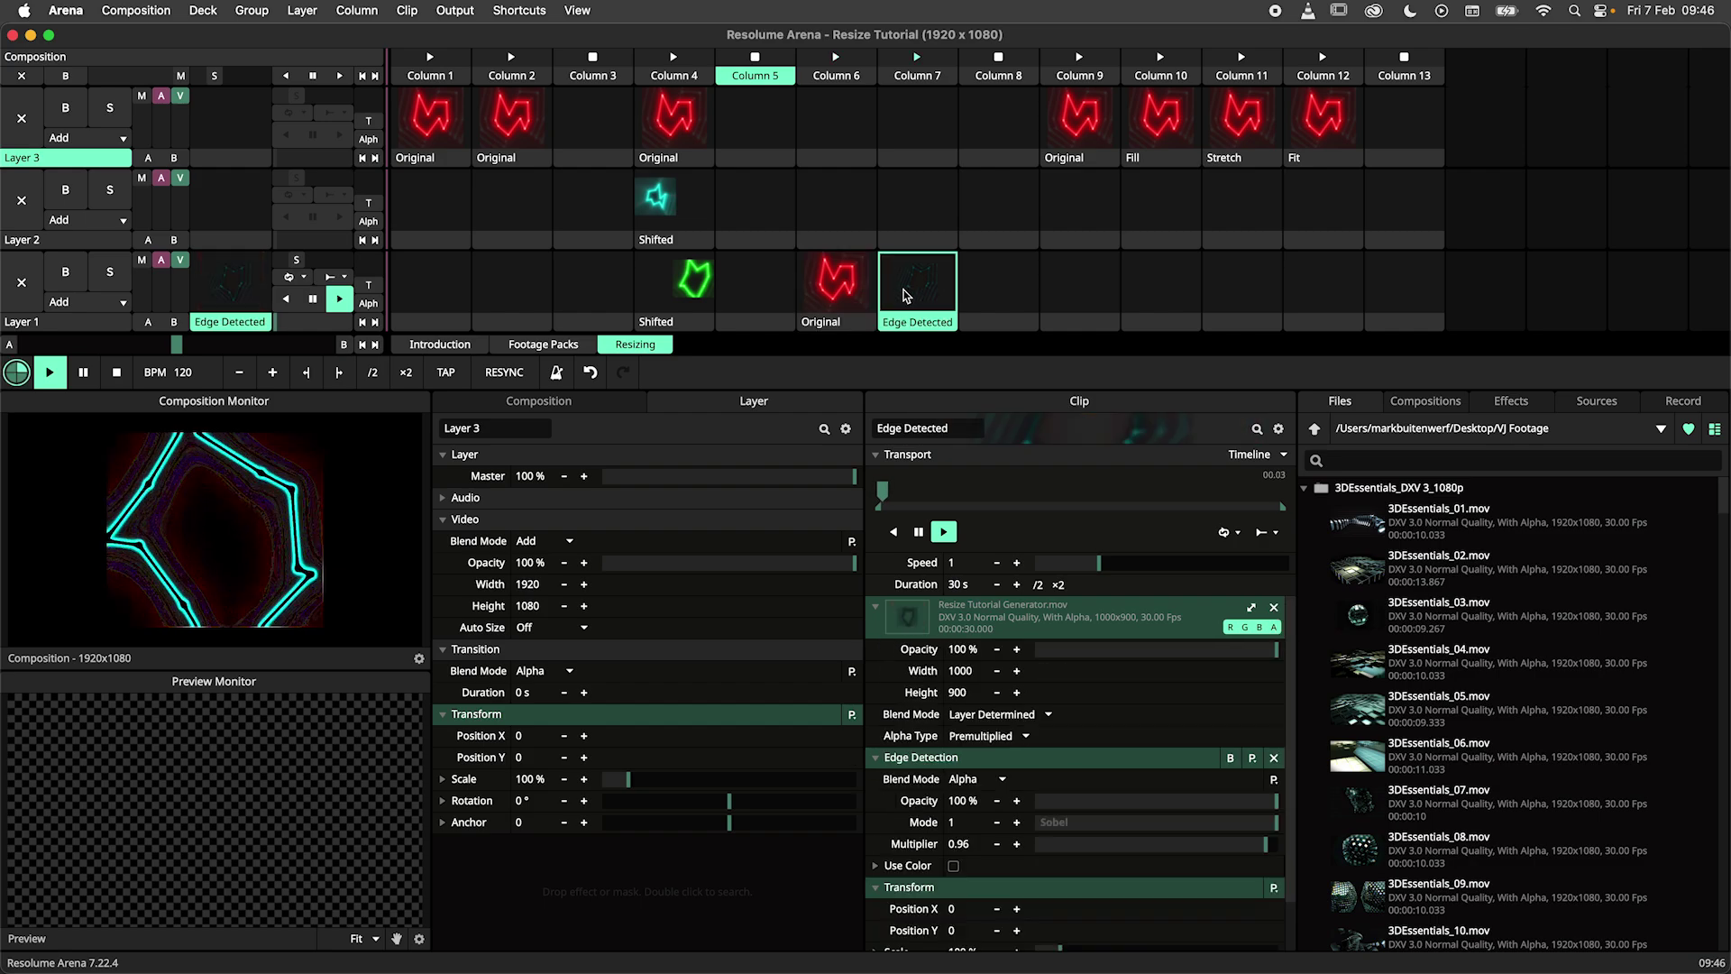
left_click(836, 281)
left_click(694, 300)
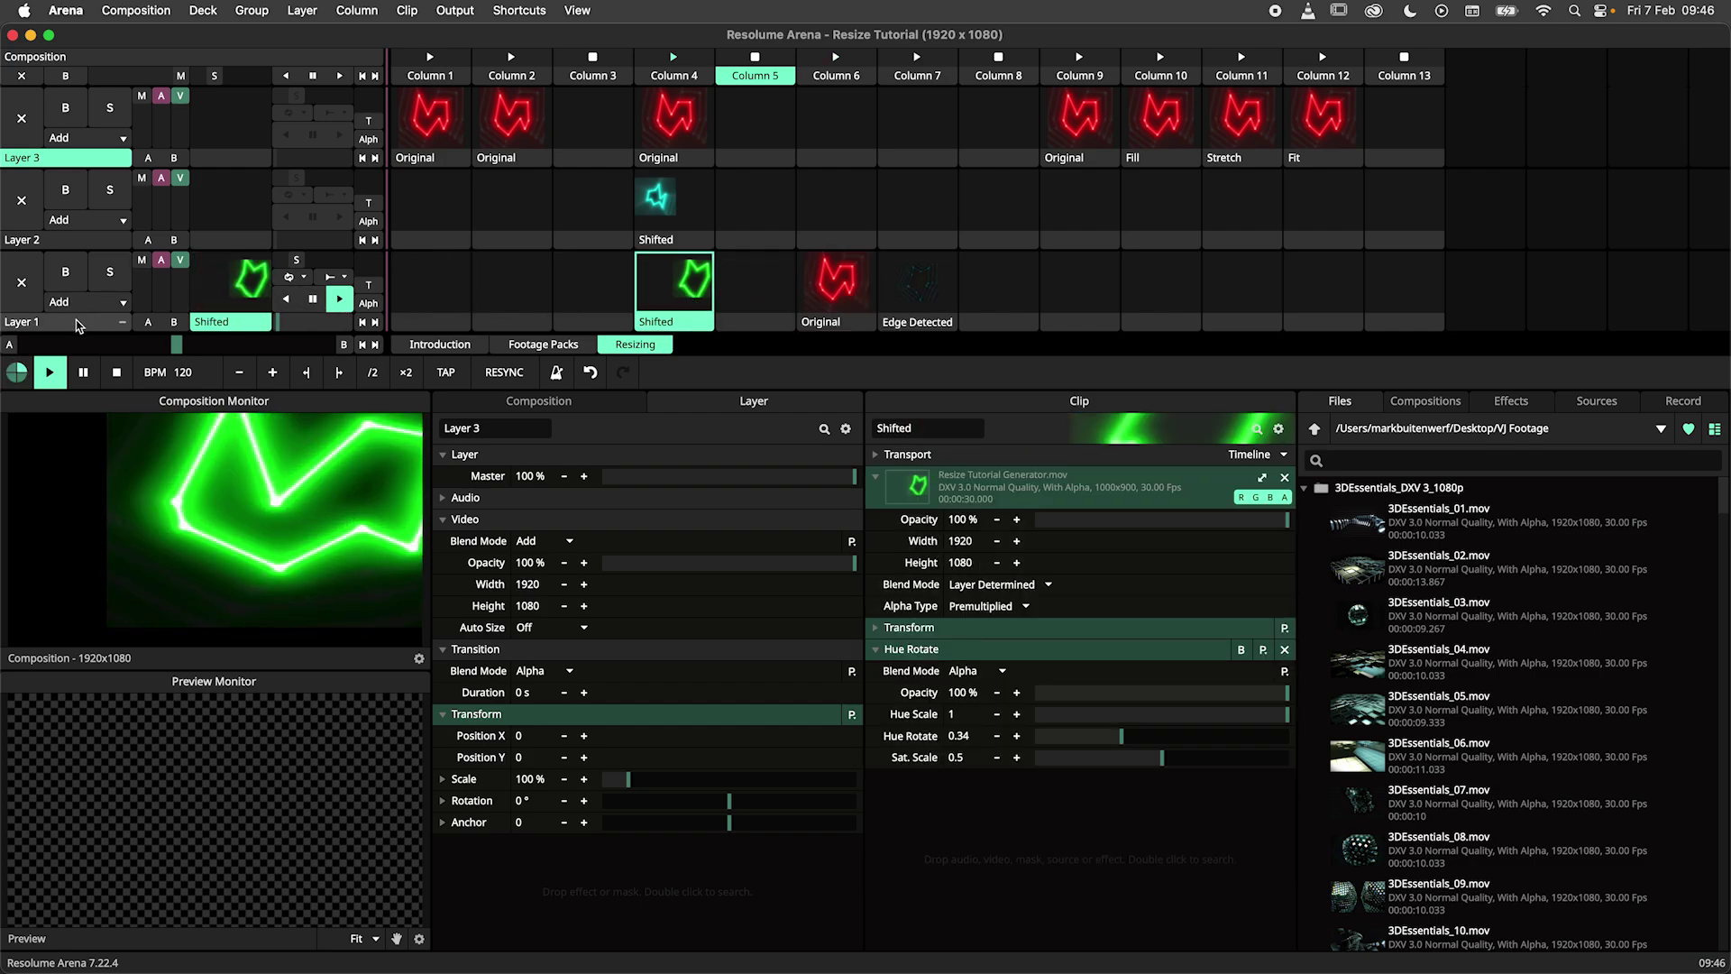
Set Layer 1's Auto Size to Stretch and play its Column 6 Original and Column 7 Edge Detected clips.
left_click(79, 323)
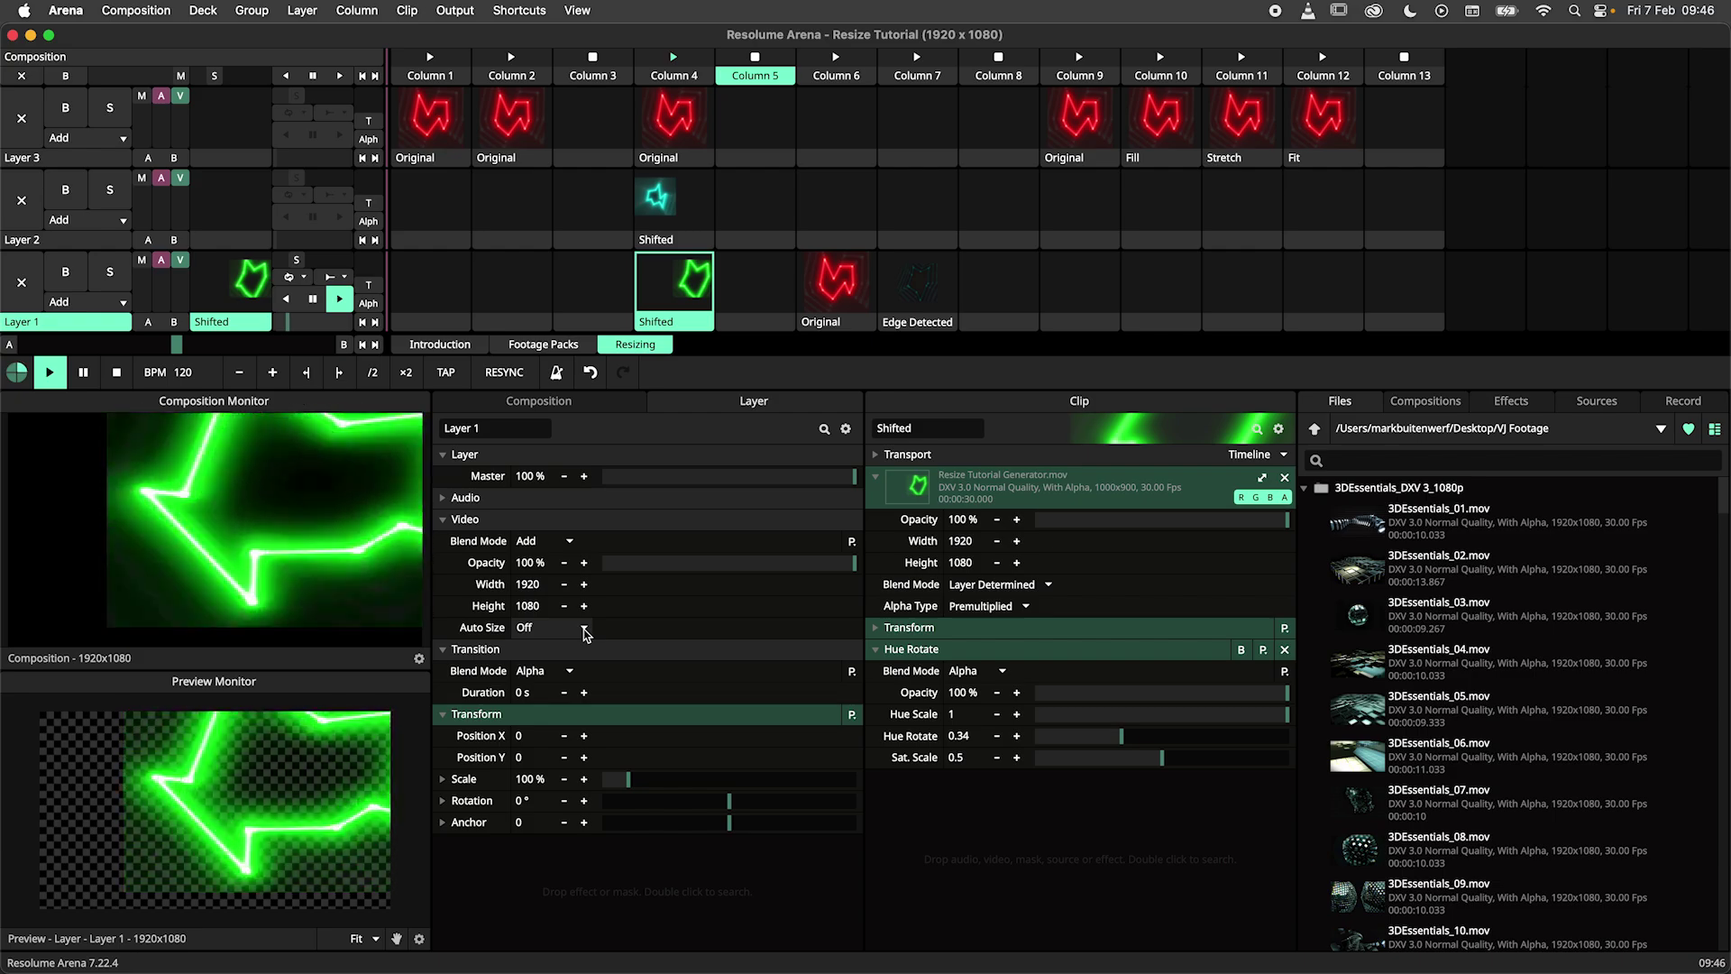
left_click(585, 629)
left_click(571, 705)
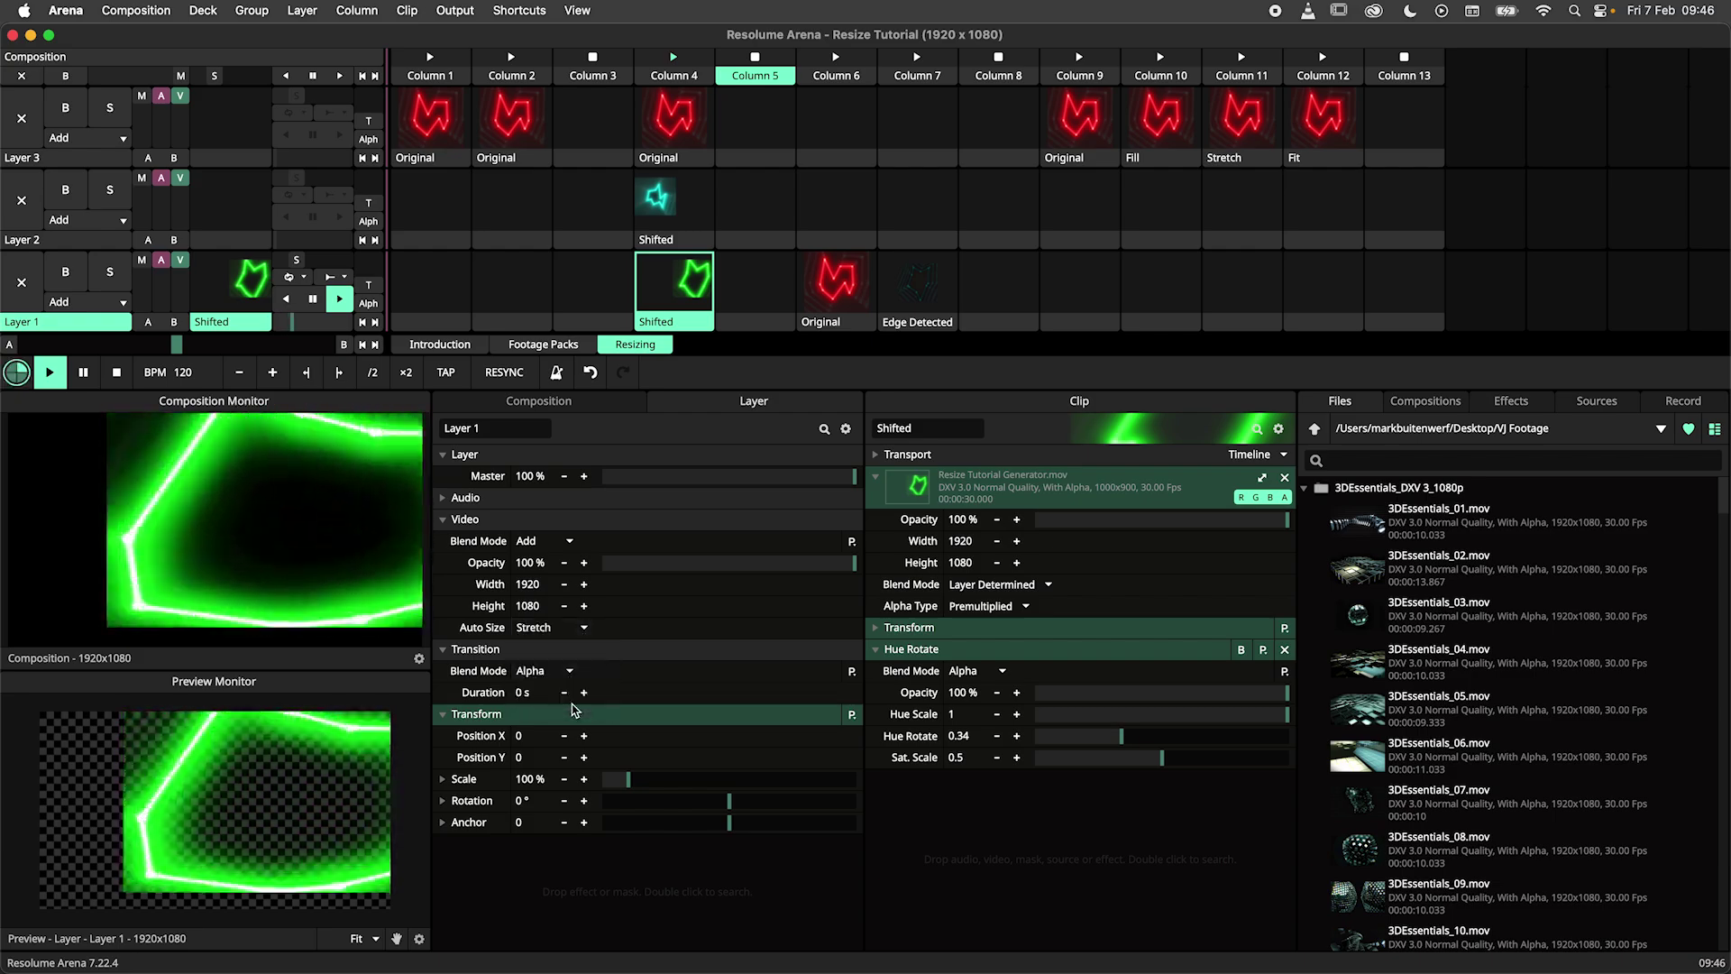
left_click(831, 298)
left_click(906, 303)
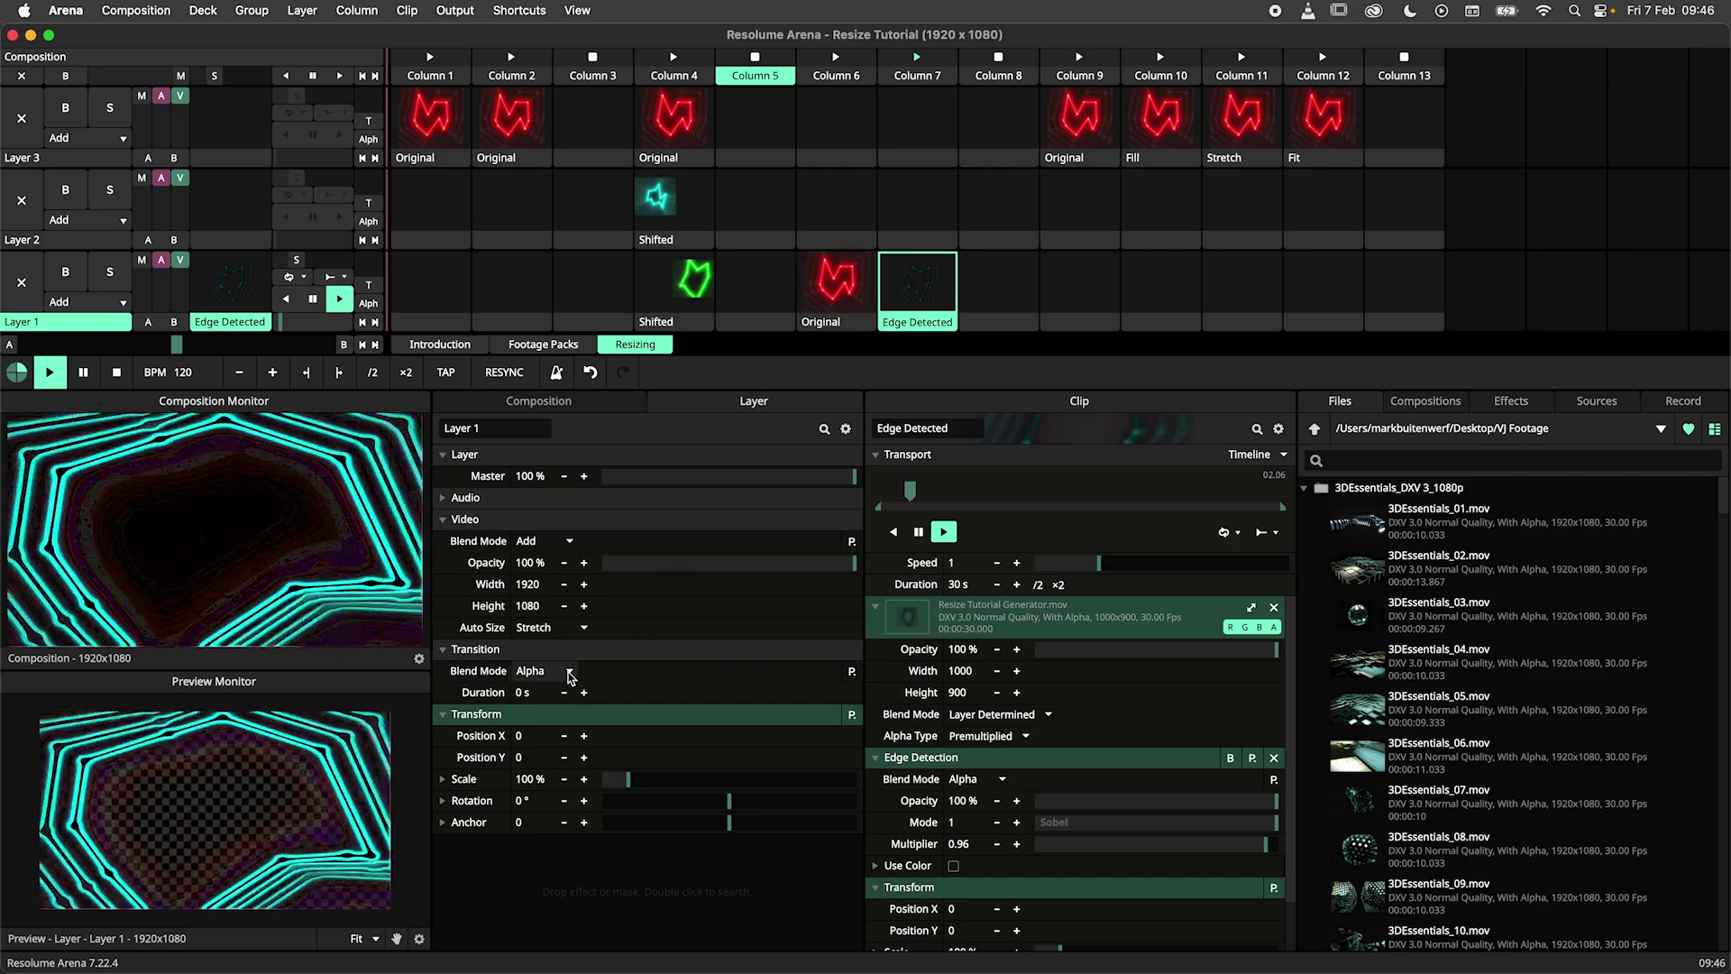
left_click(552, 627)
Switch the layer's Auto Size to Fit and launch Layer 3's Original and Fill (1920x1728) clips.
left_click(565, 685)
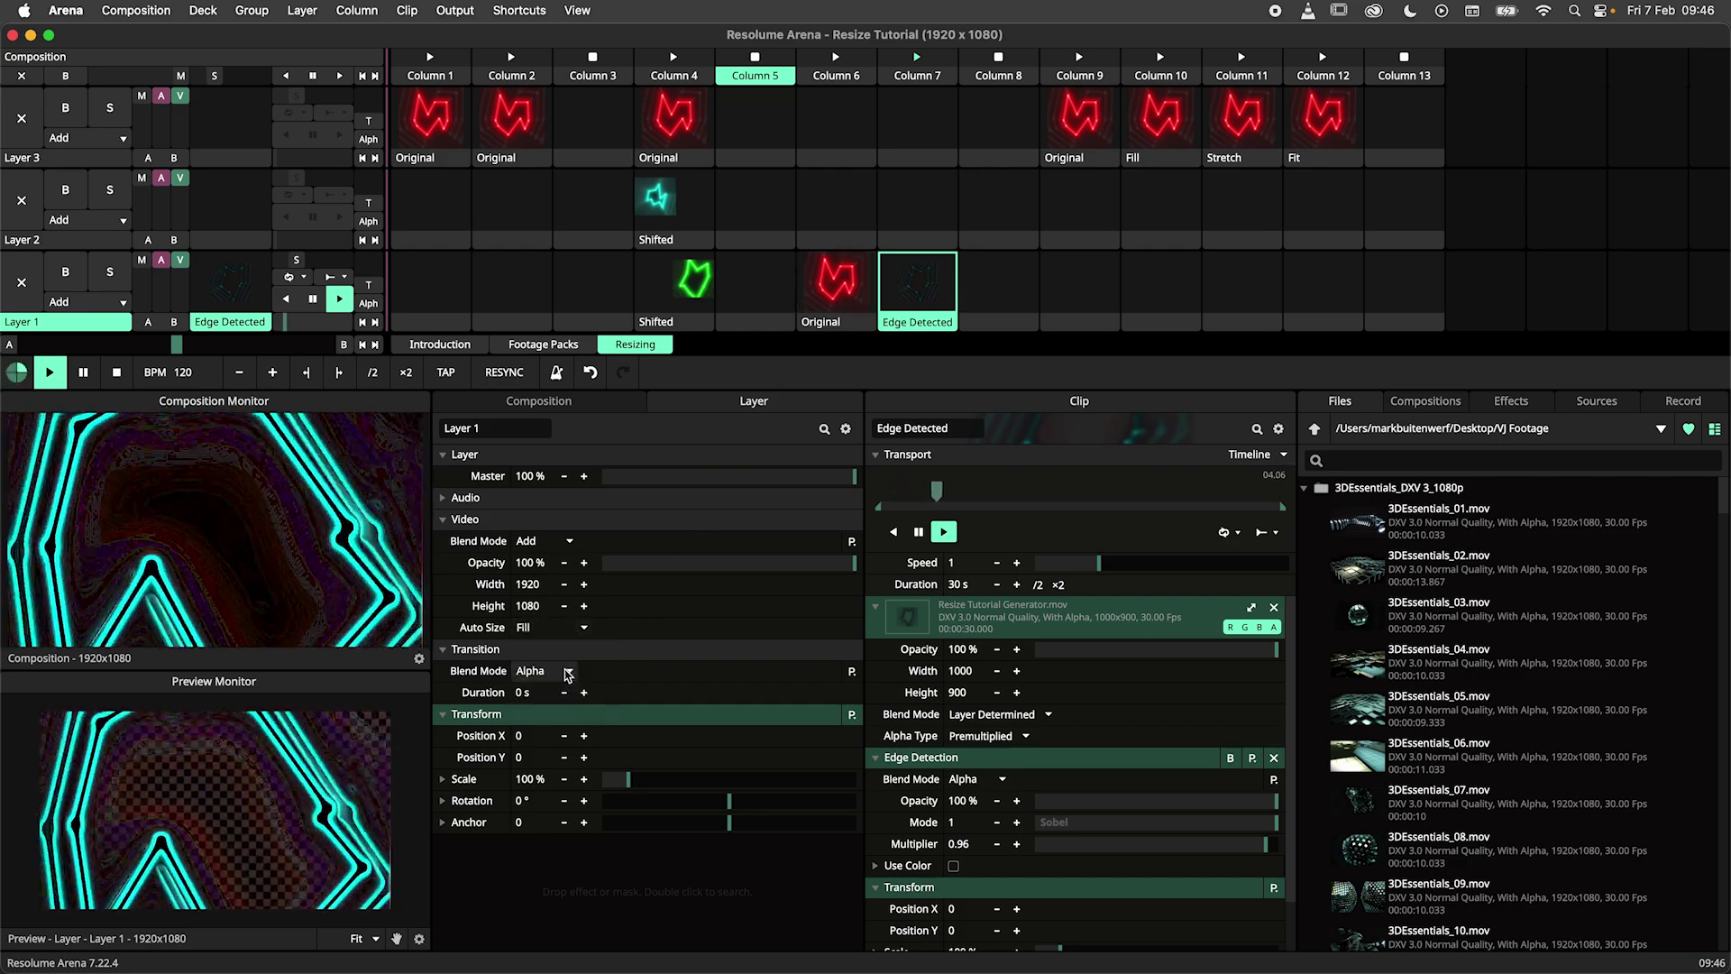
left_click(1085, 131)
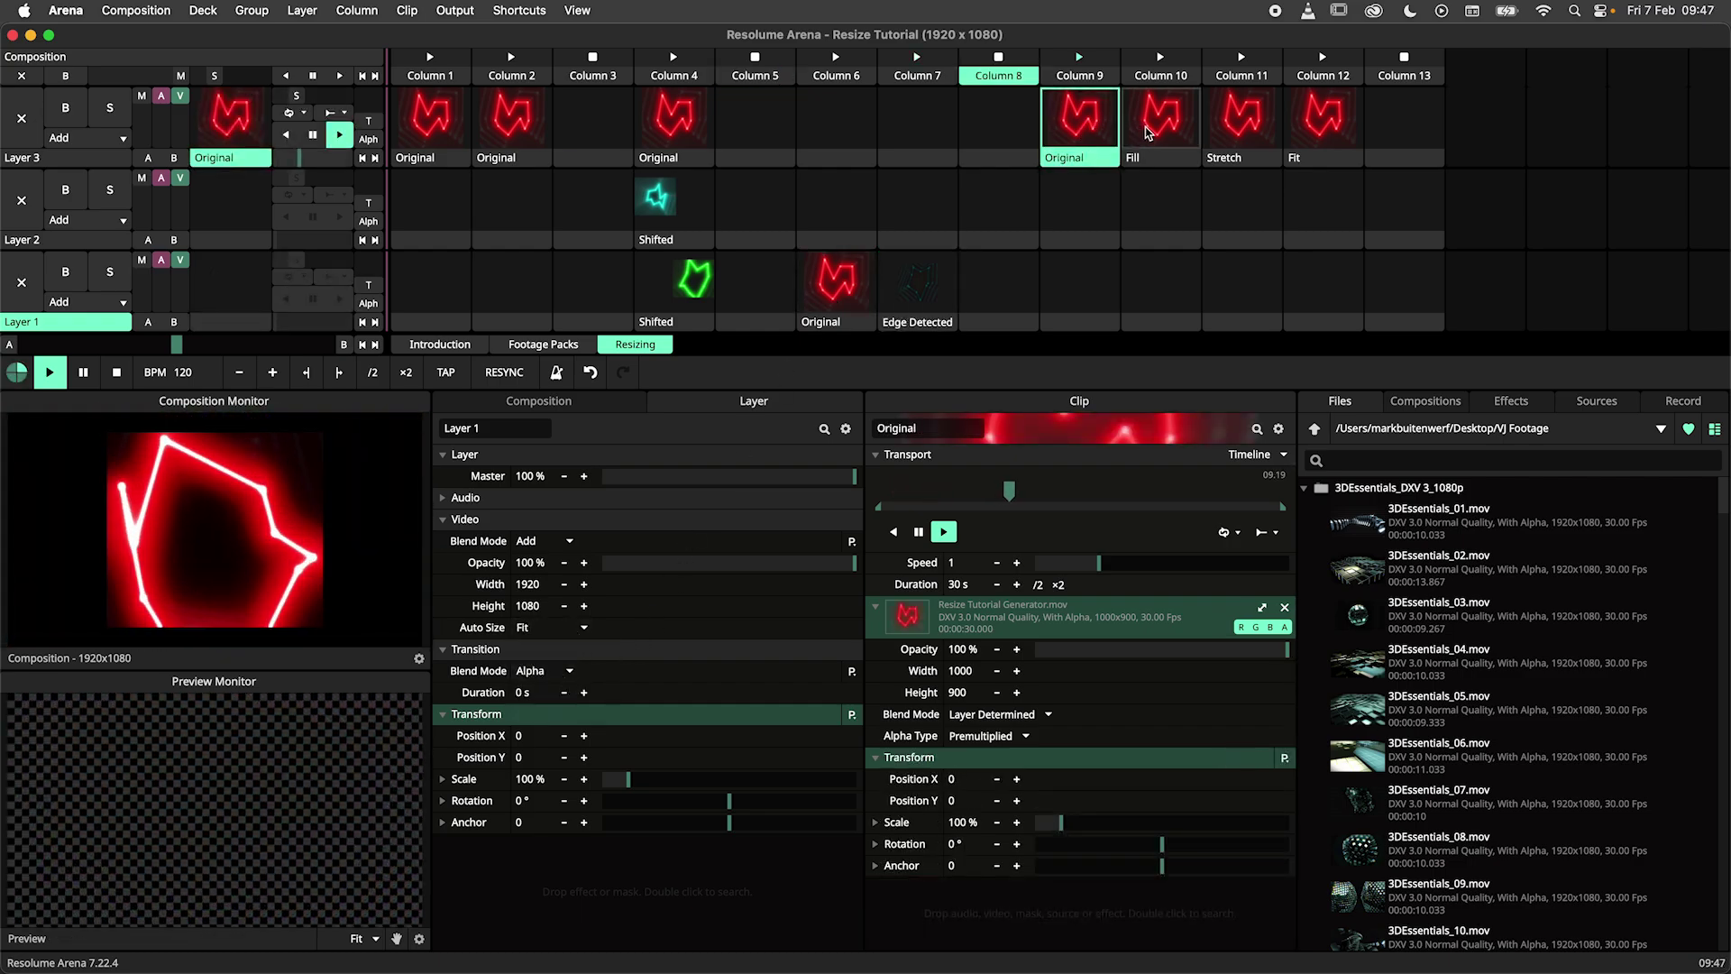
left_click(1148, 133)
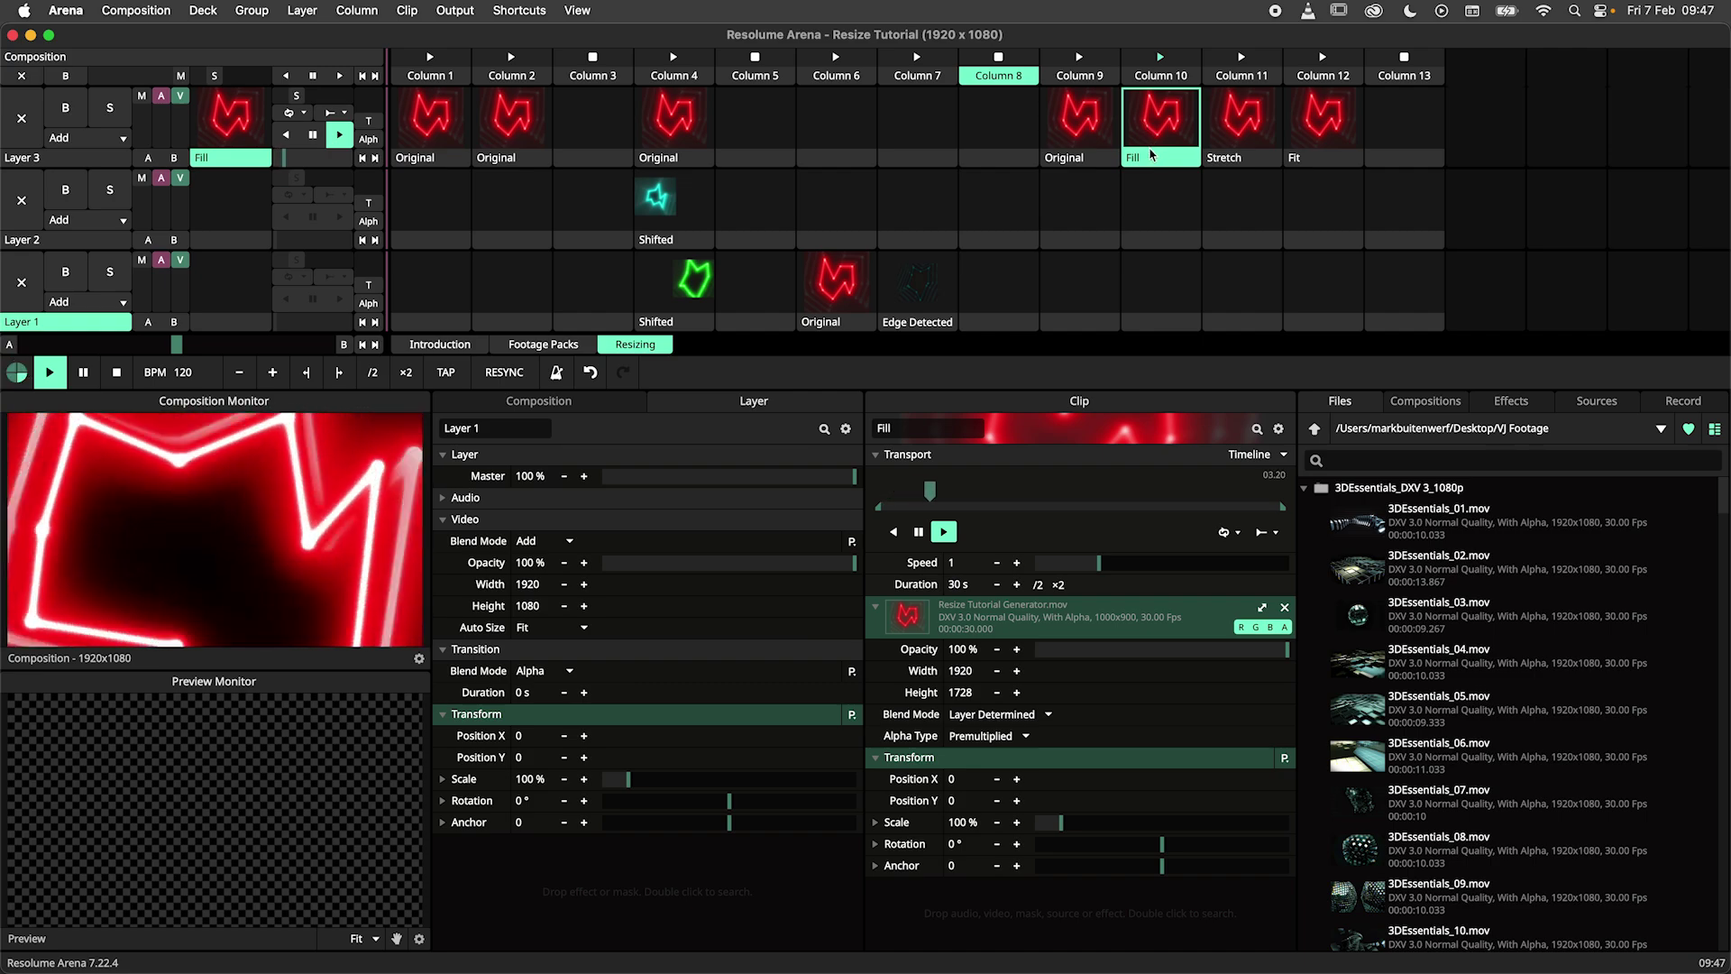
left_click(1151, 156)
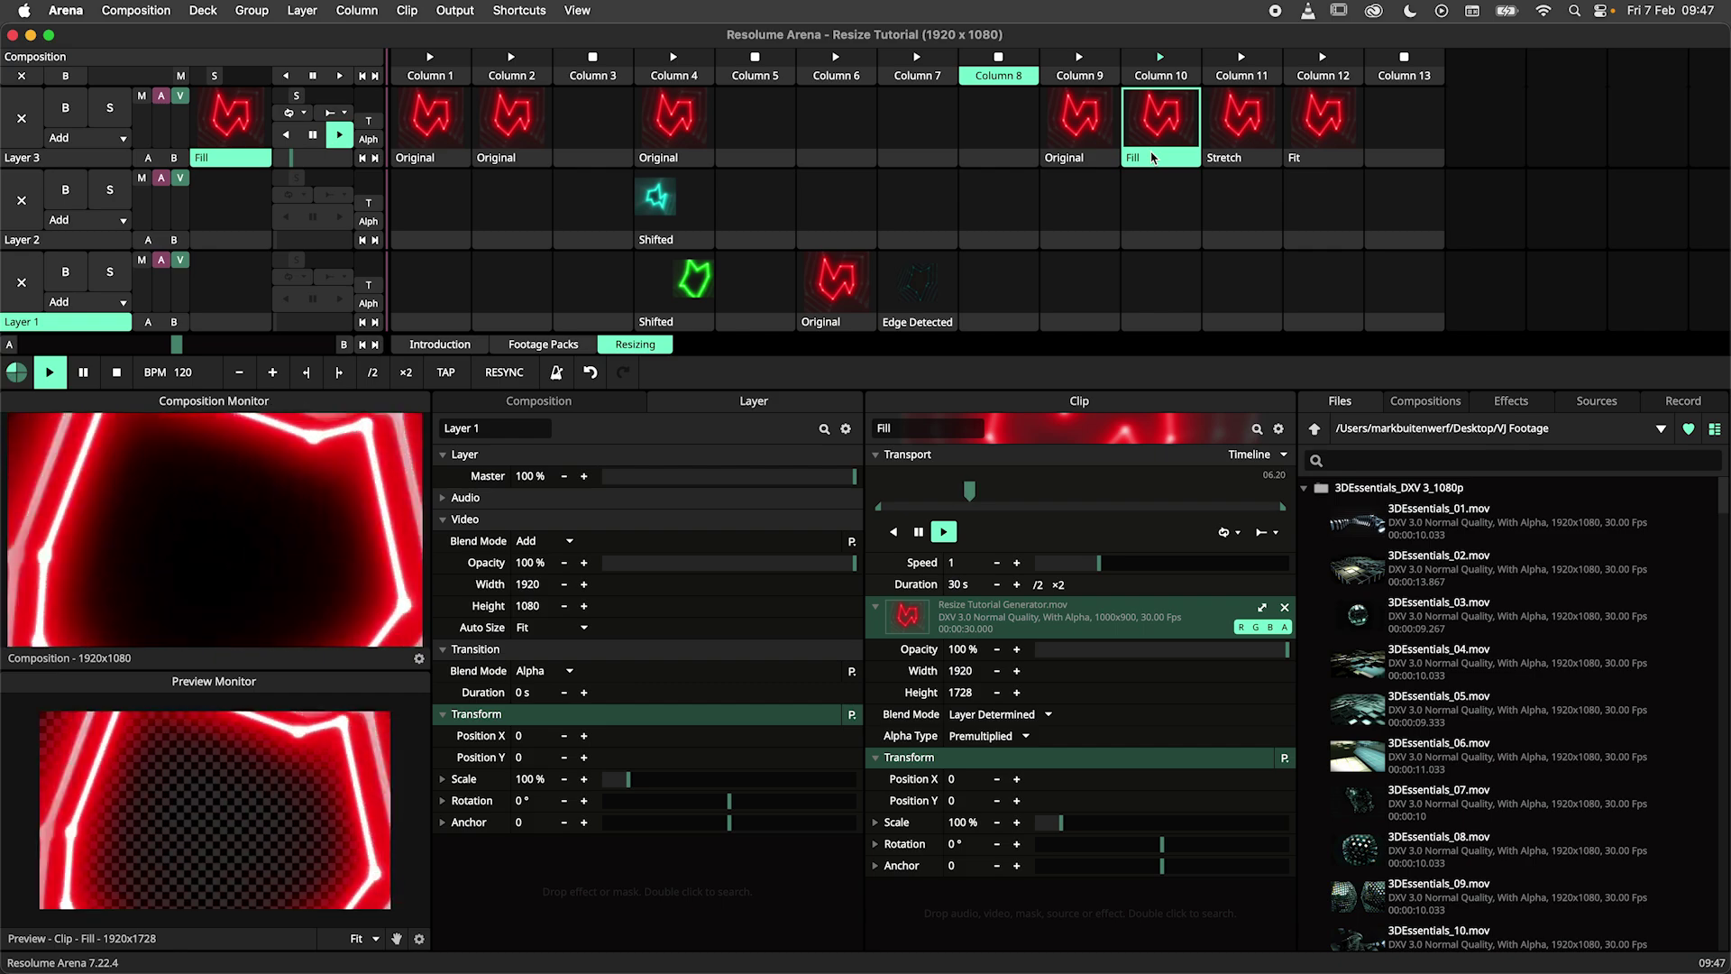
left_click(1081, 160)
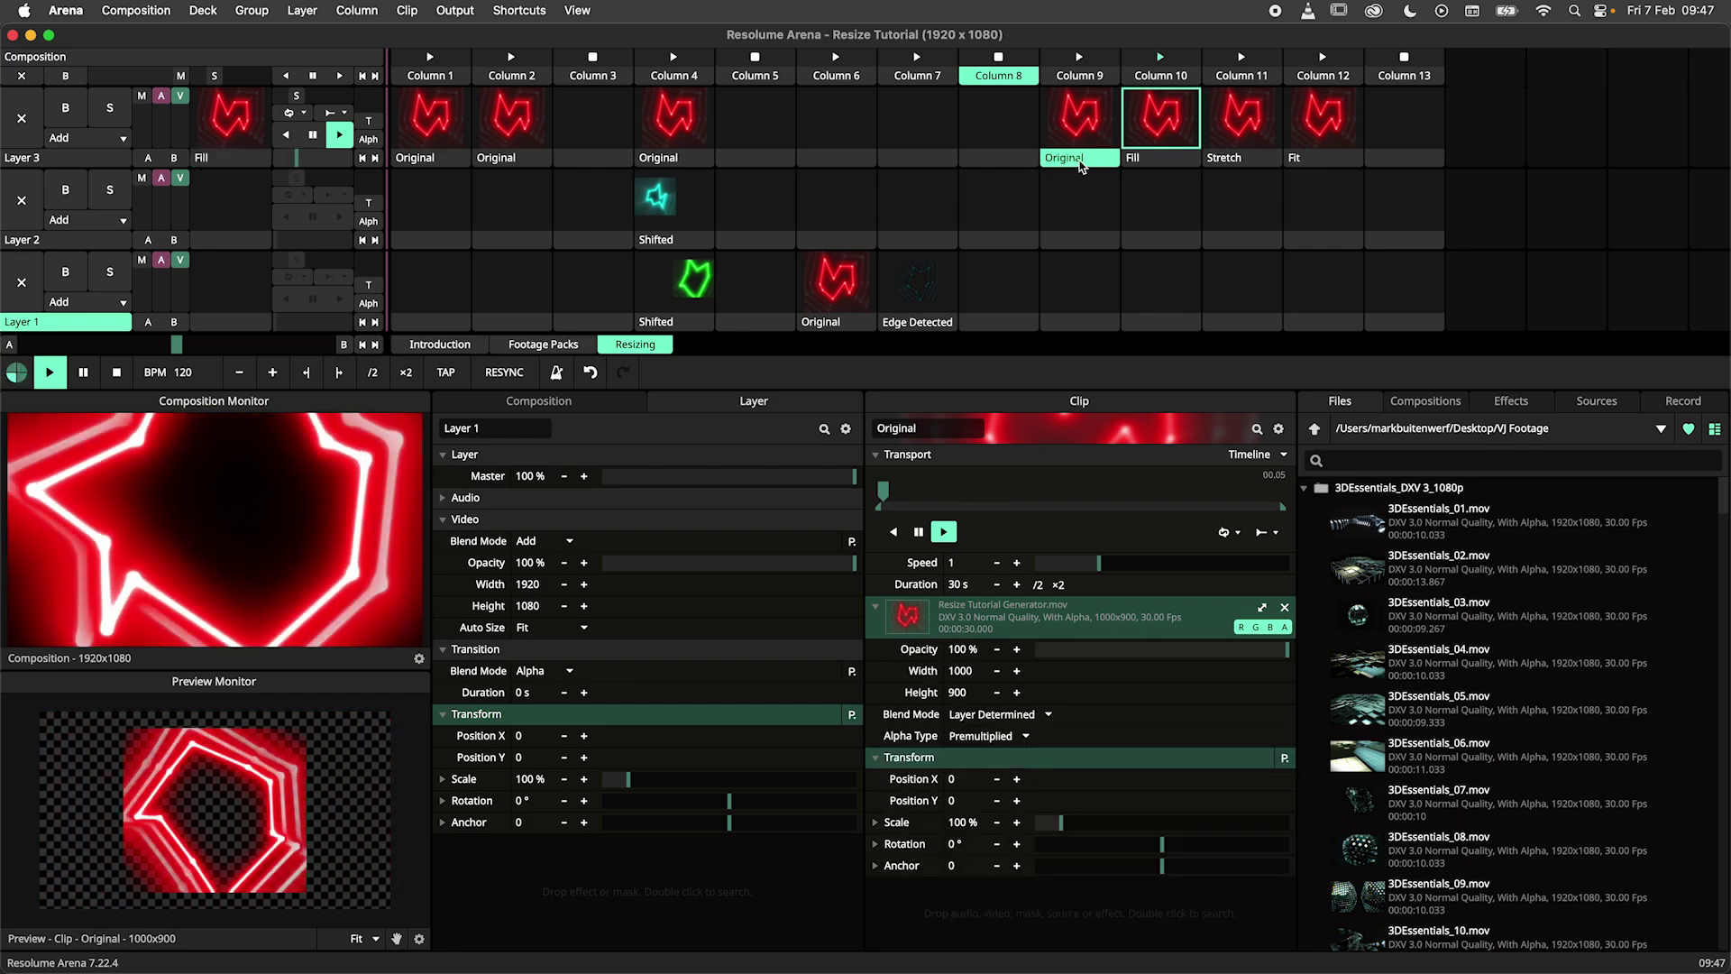
Compare Layer 3's Stretch, Fill, Fit and Original clips, ending on the 1200x1080 Fit clip.
left_click(1239, 137)
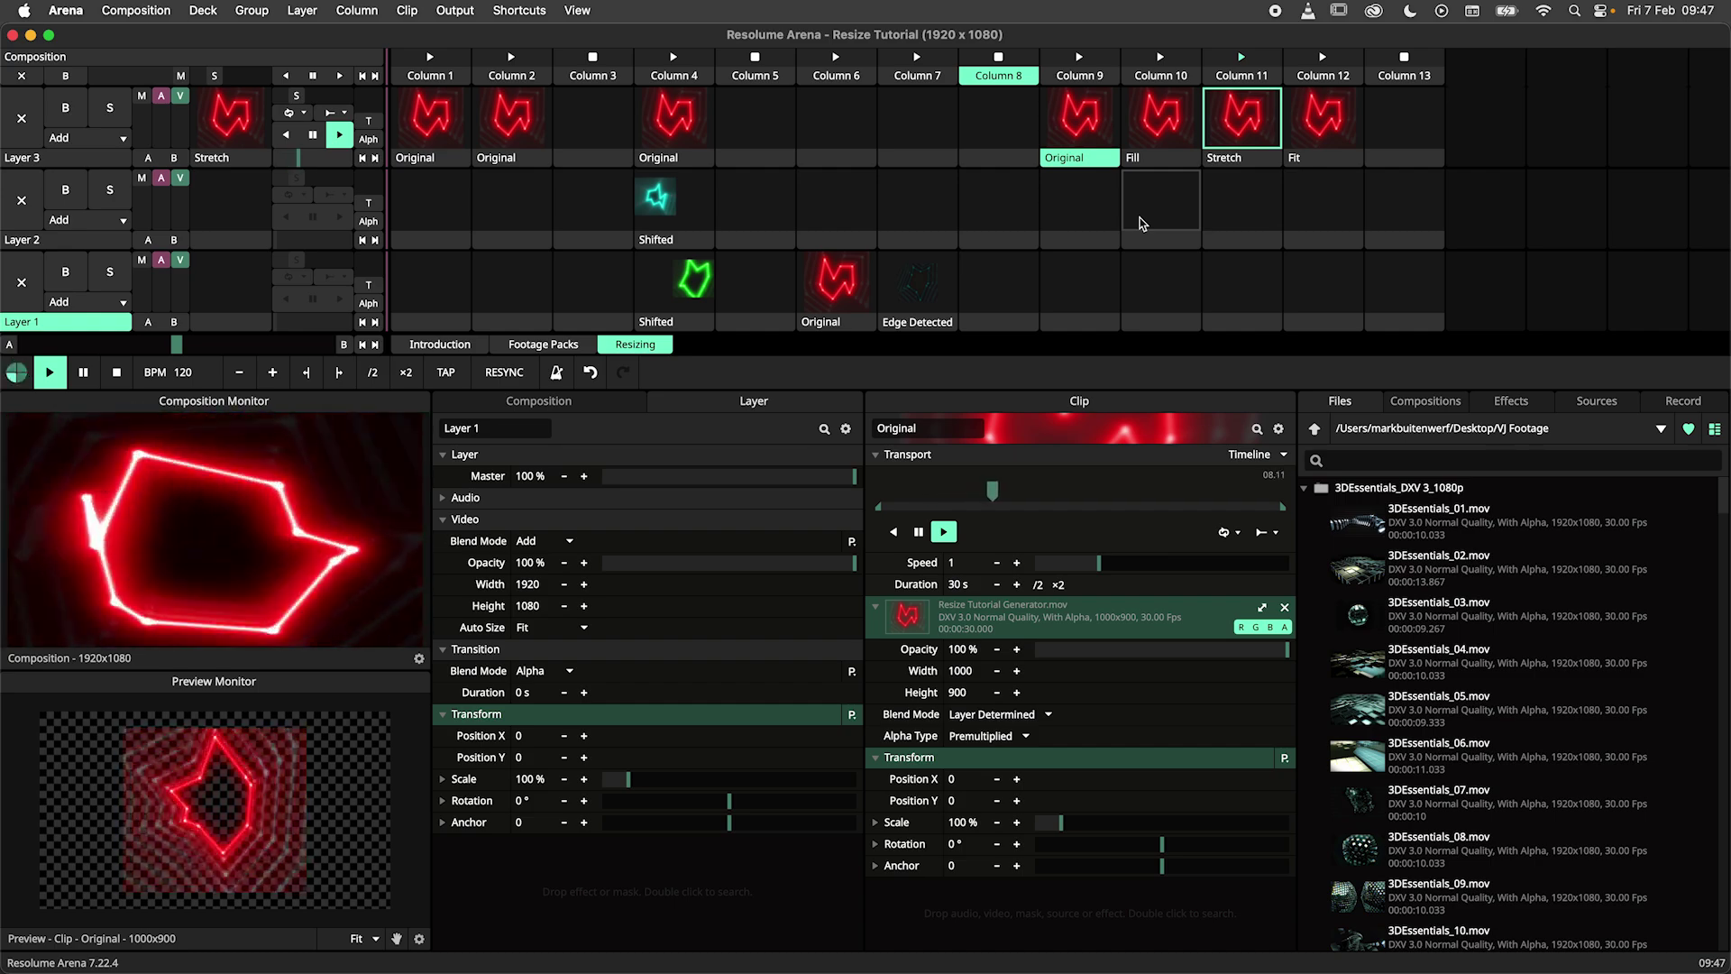
left_click(1147, 162)
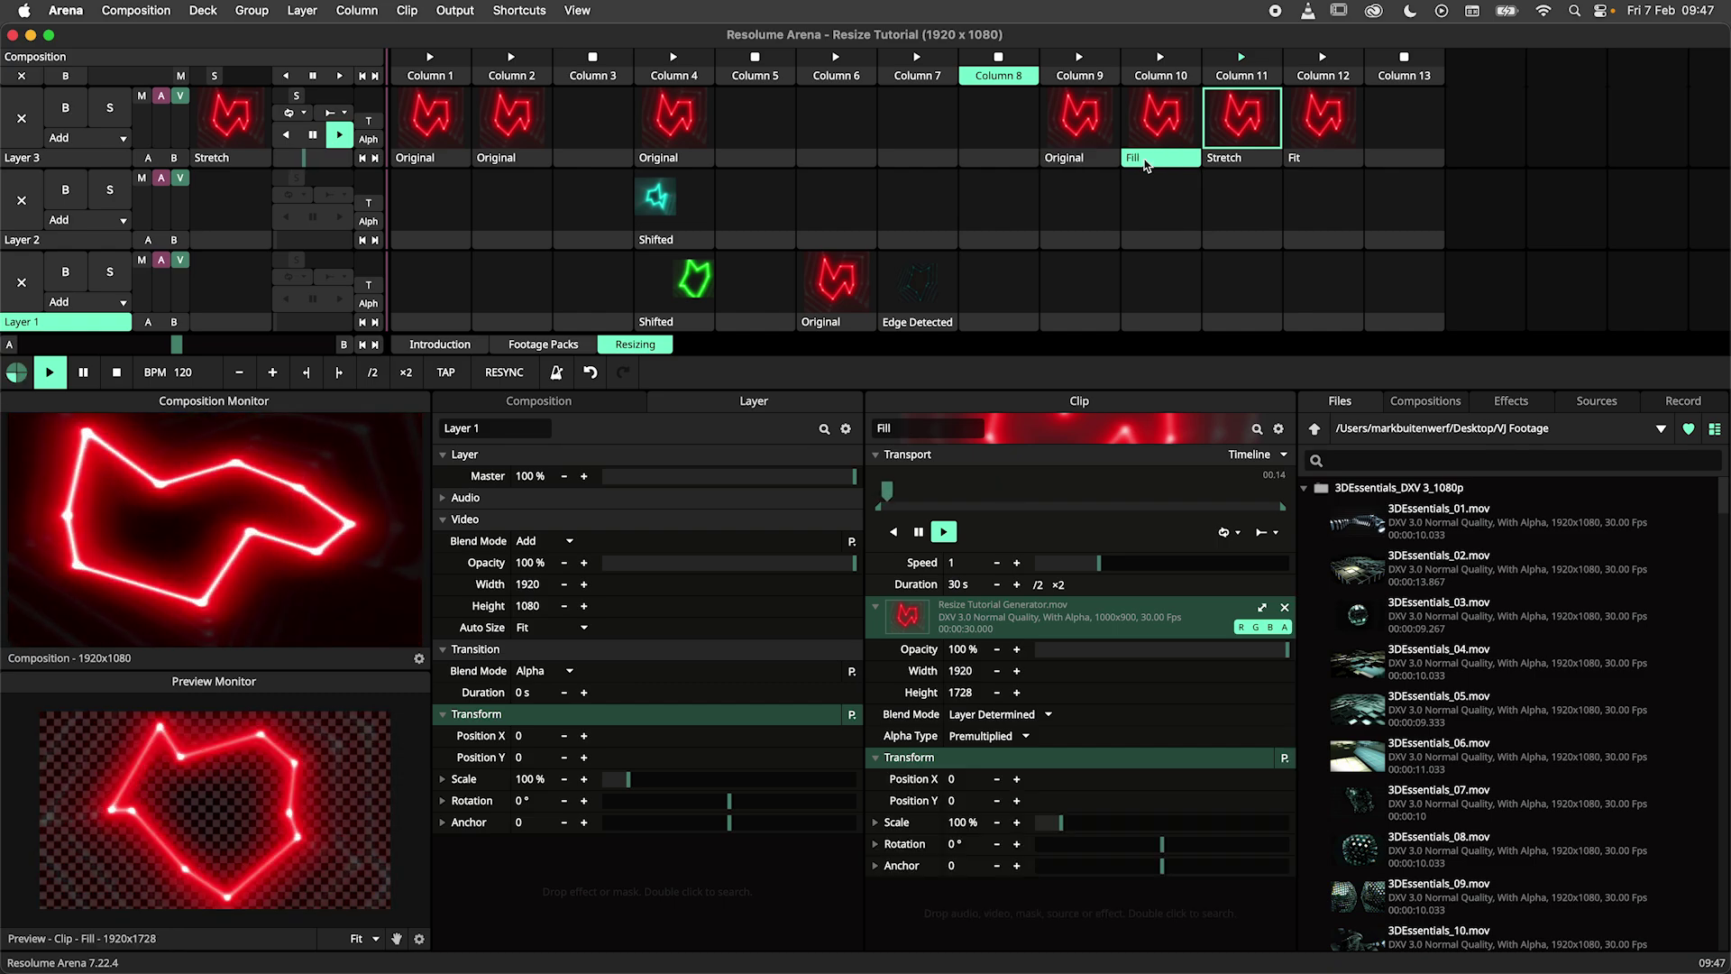
left_click(1335, 135)
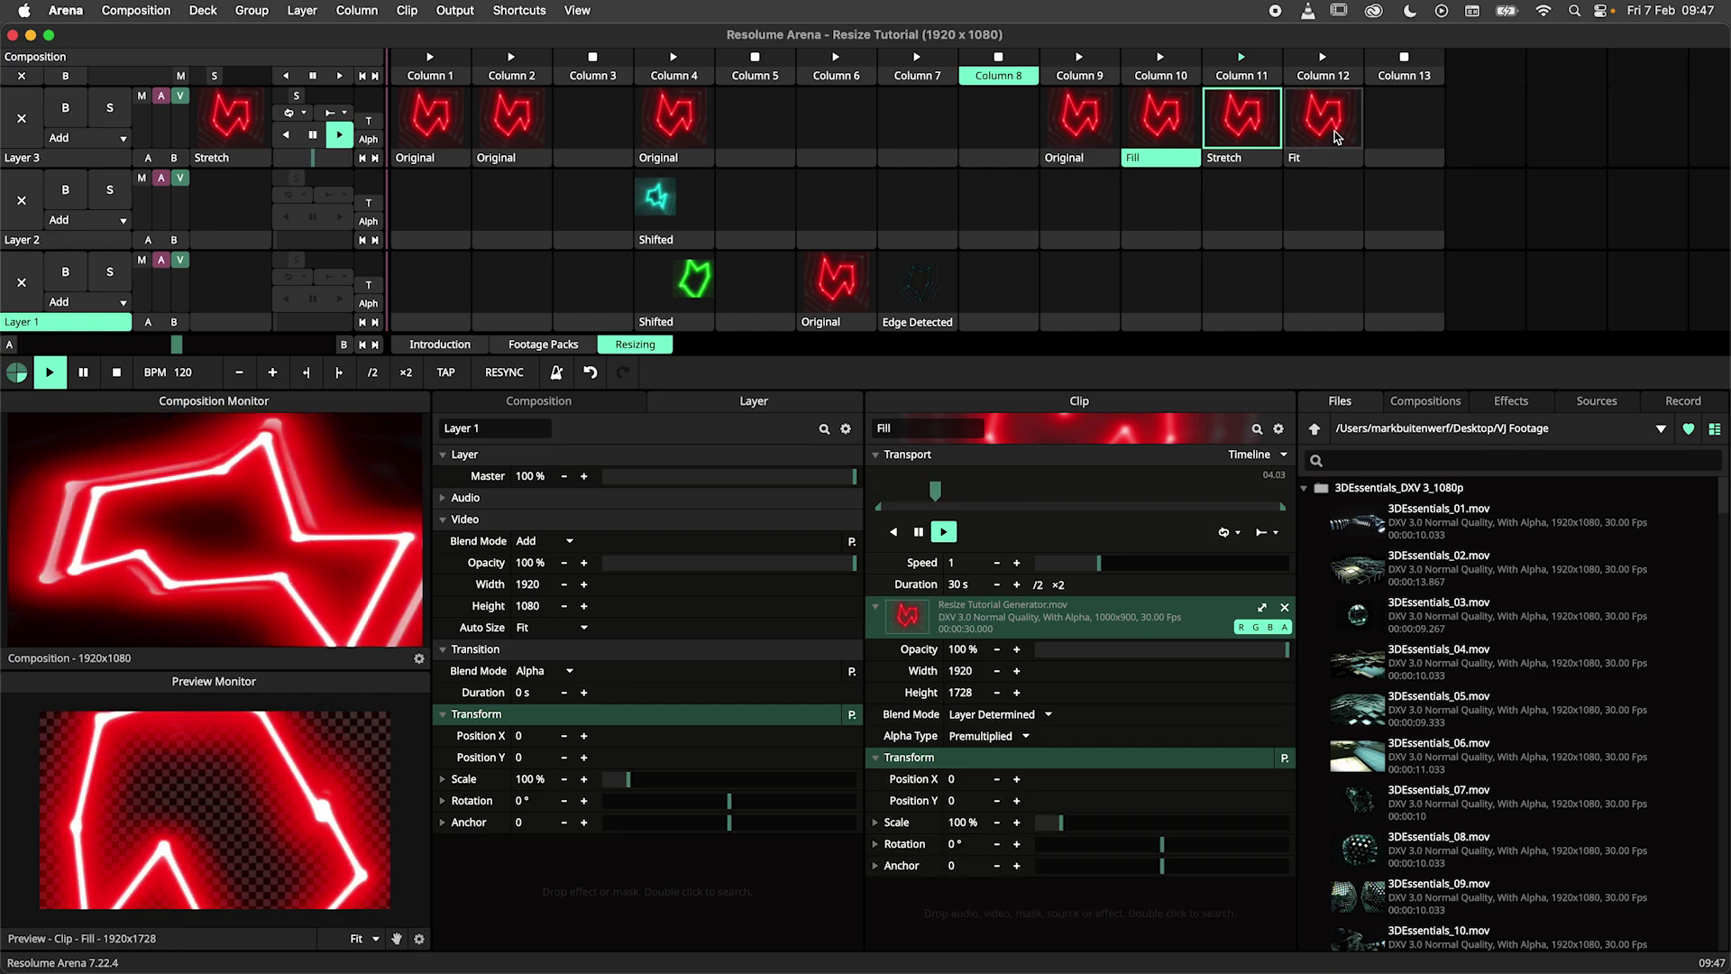
left_click(1099, 161)
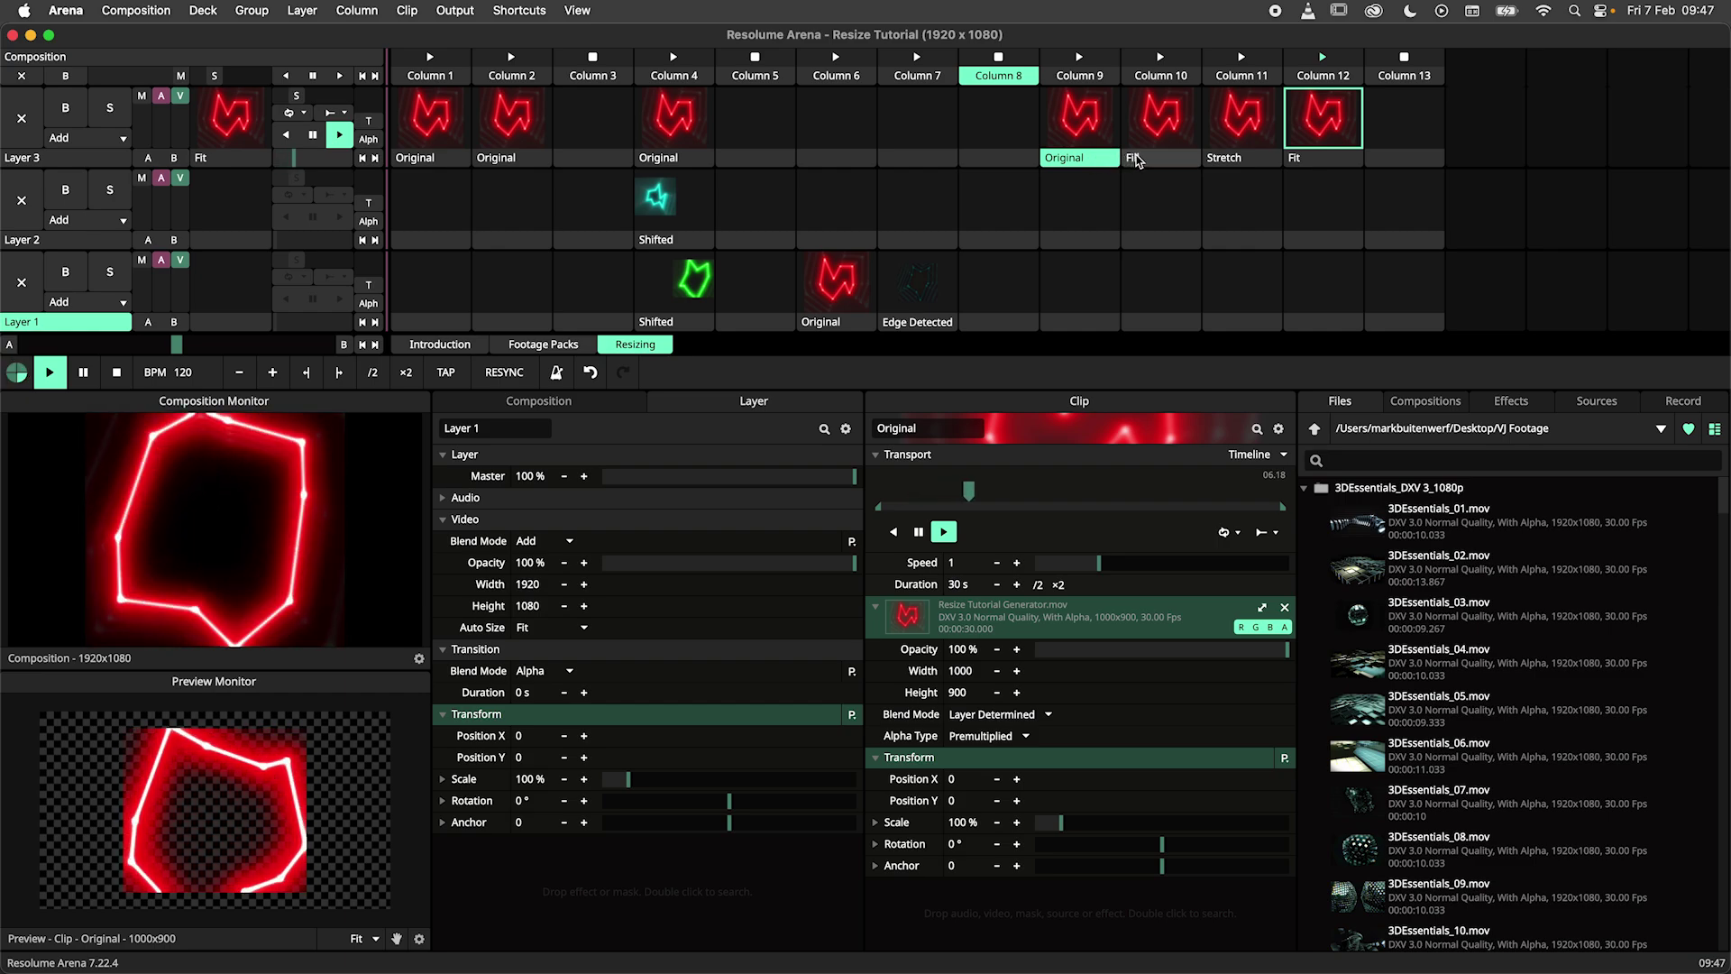
left_click(1136, 160)
left_click(1242, 161)
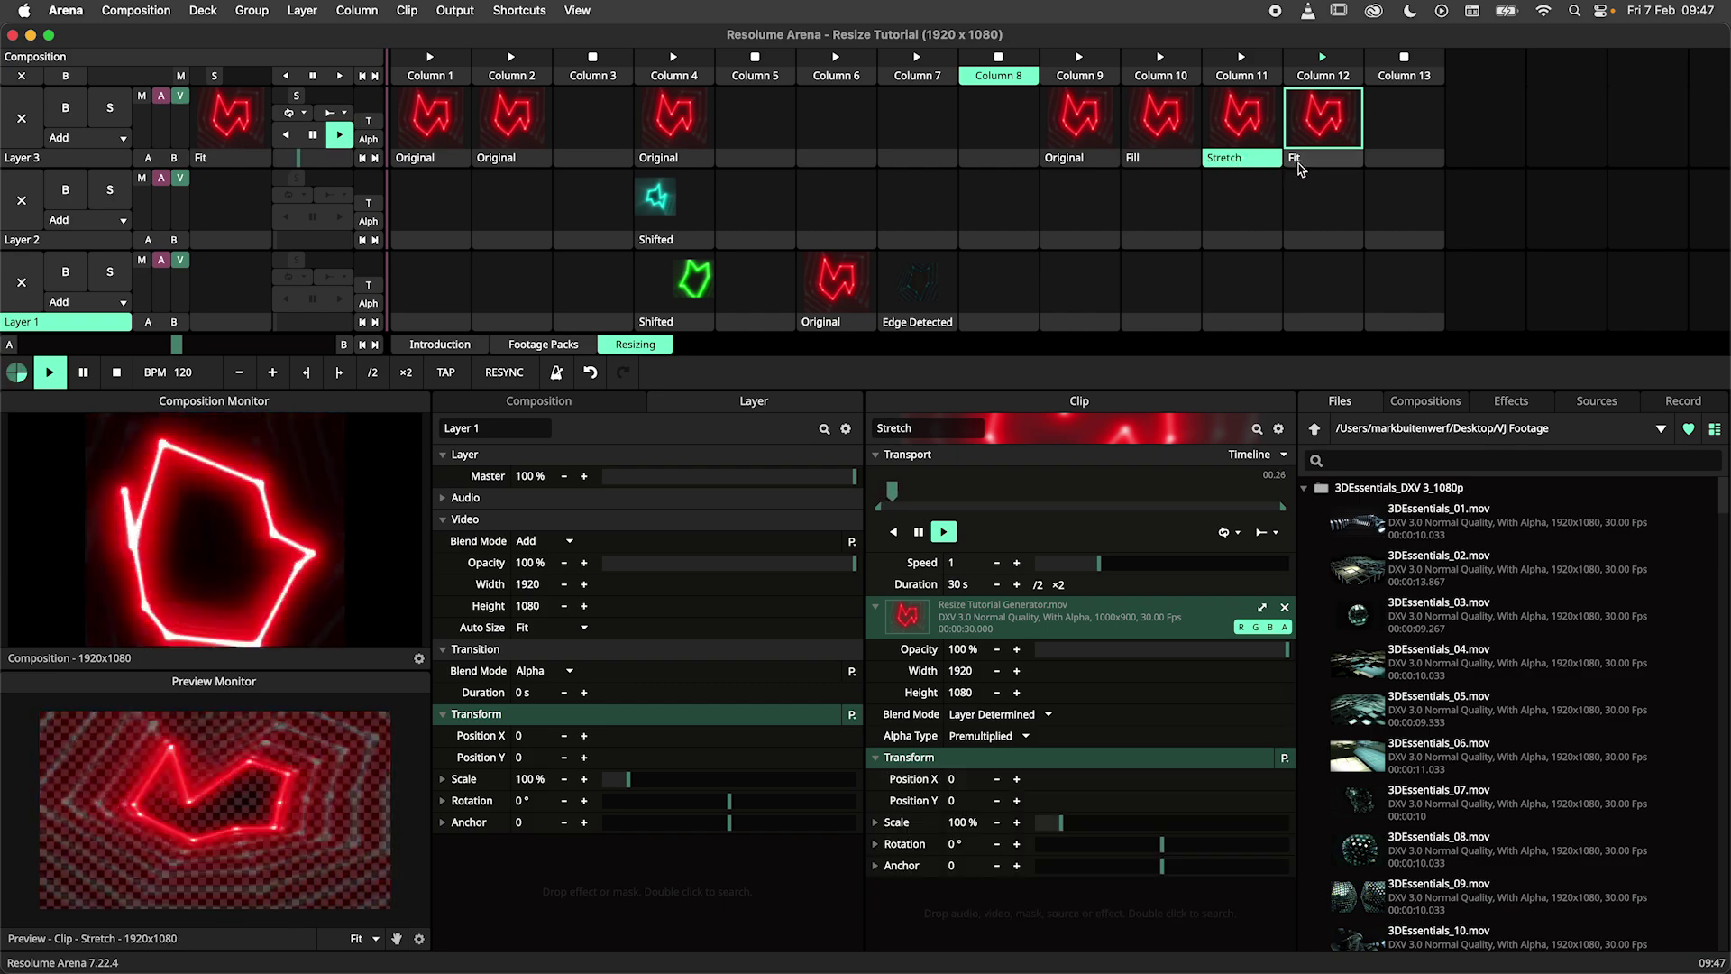
left_click(1299, 164)
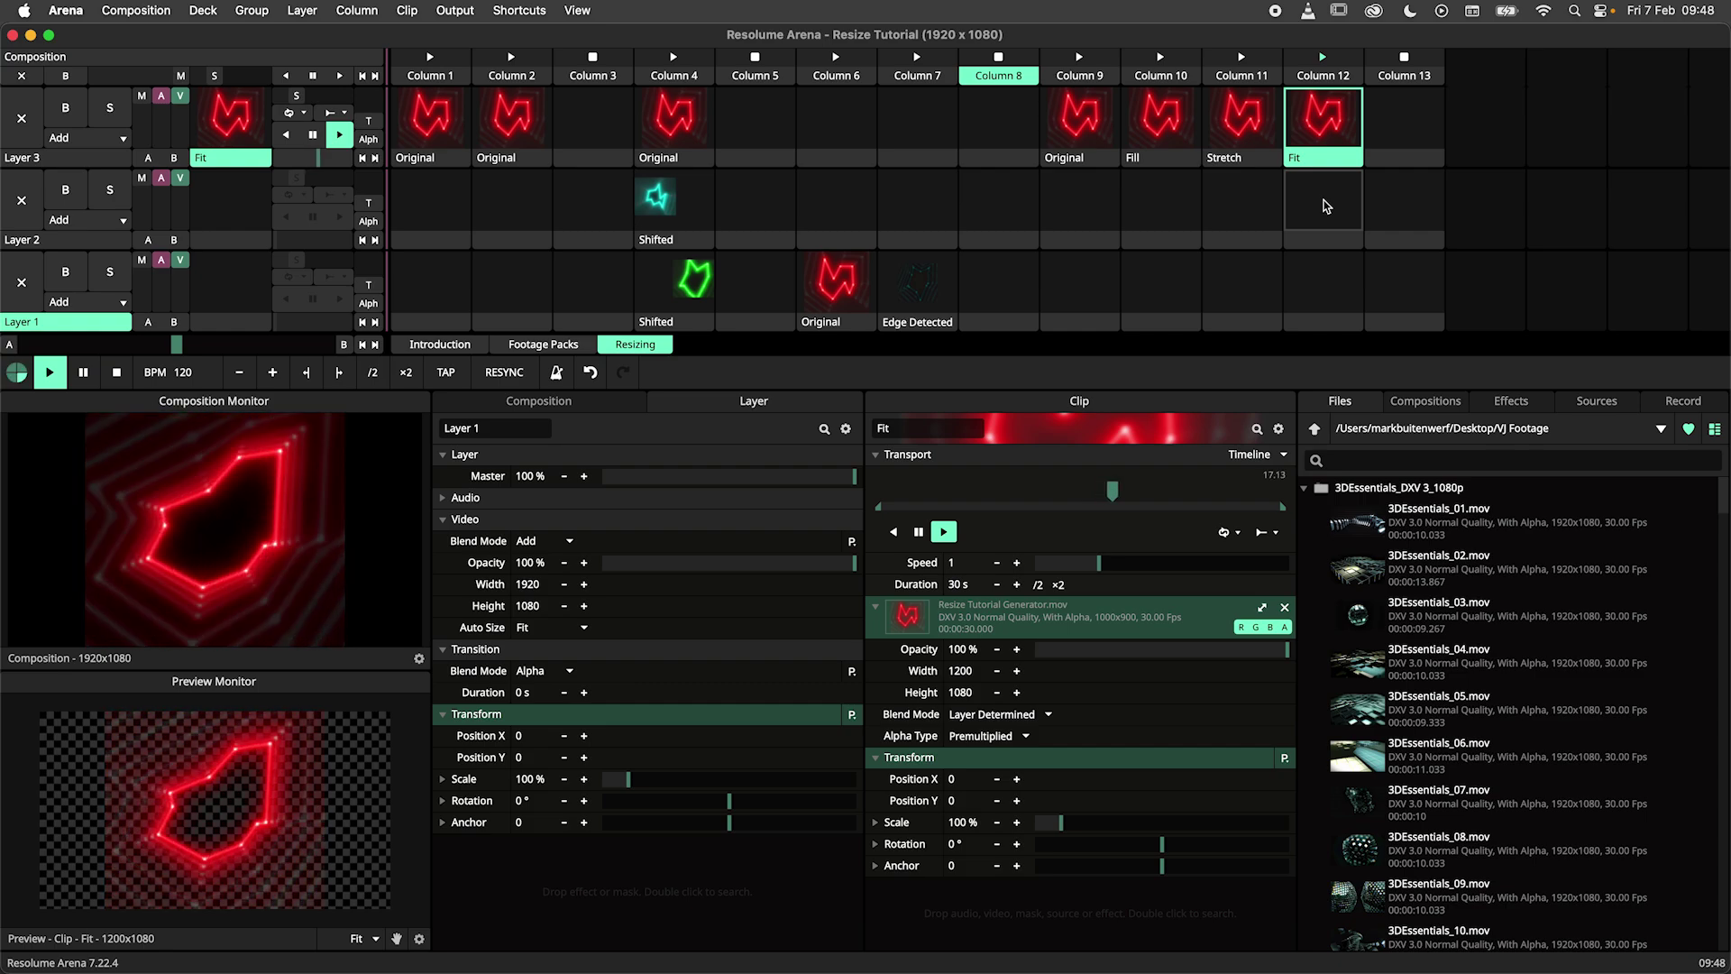
Move and rescale the Fit clip with the Preview Monitor transform handles, returning its top edge to 100%.
mouse_move(278, 780)
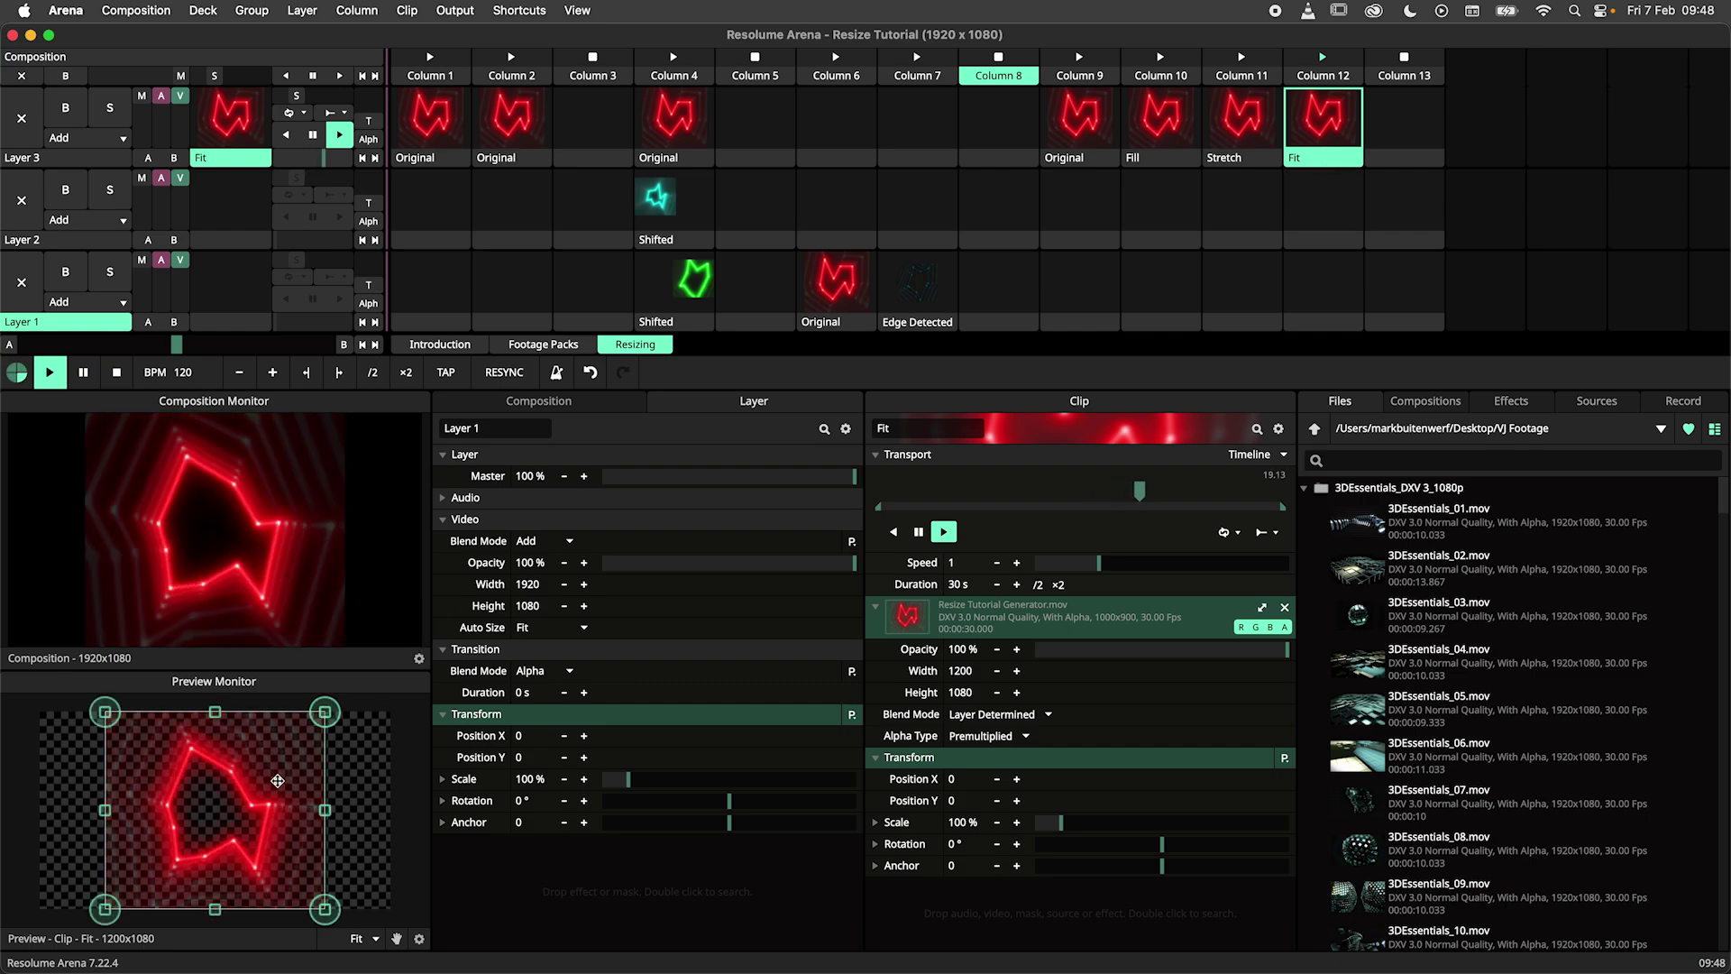
left_click_drag(278, 781, 214, 833)
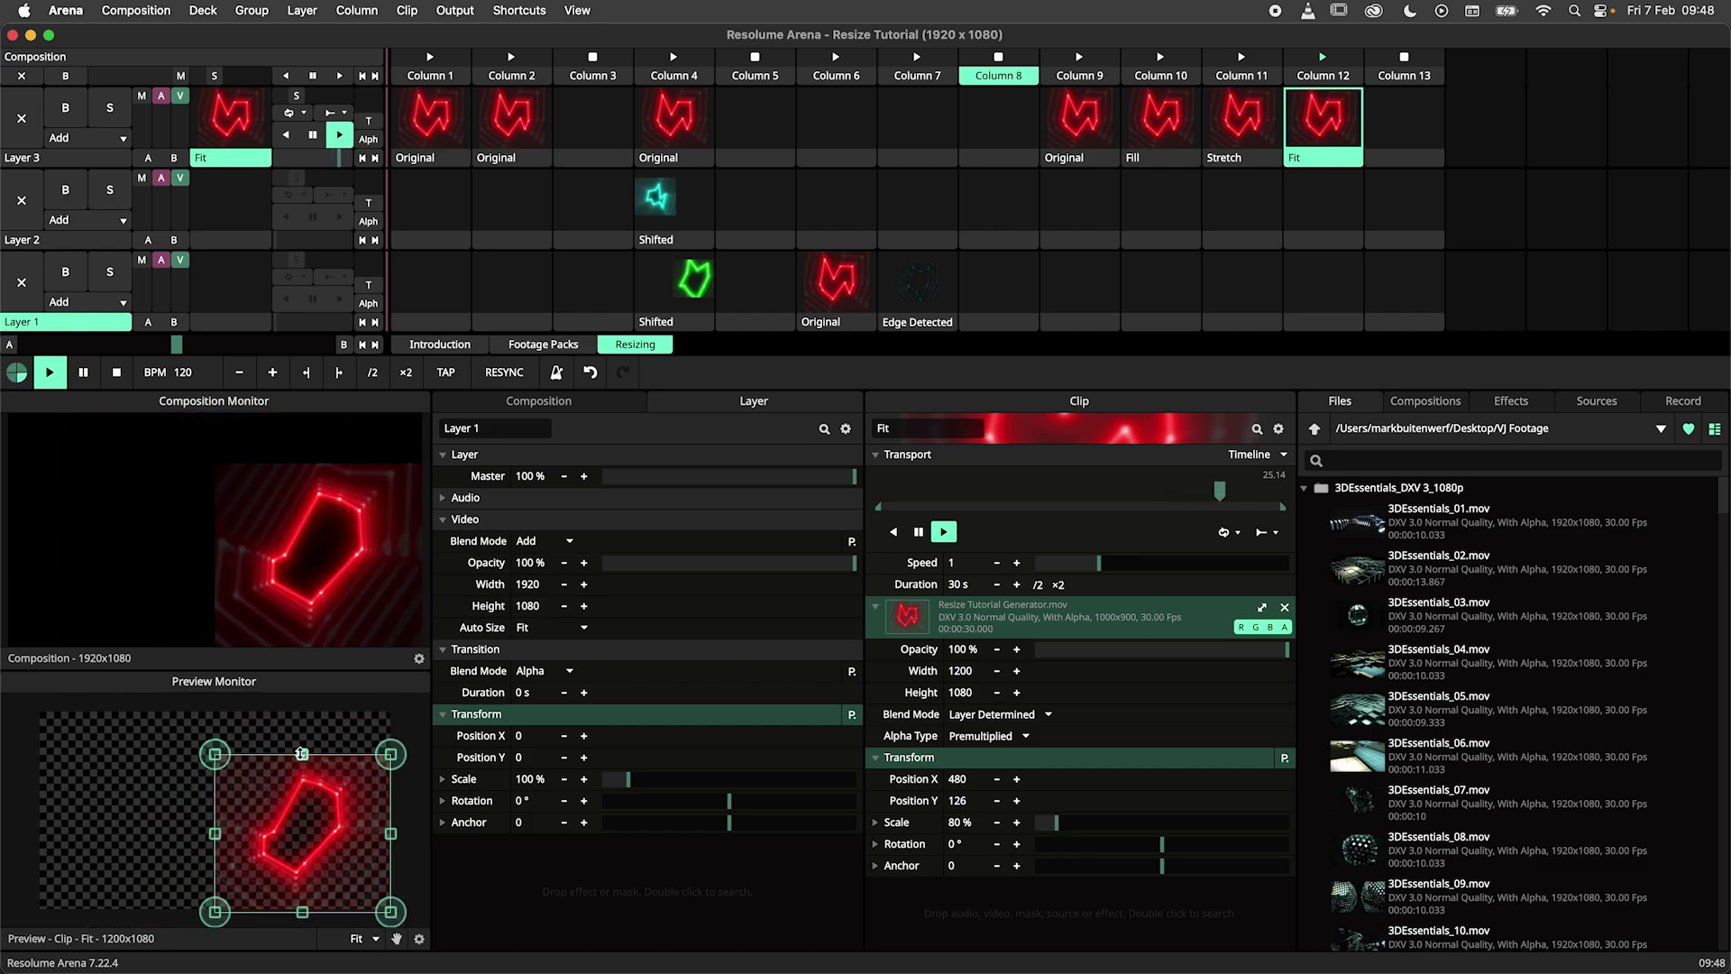
left_click_drag(302, 754, 287, 715)
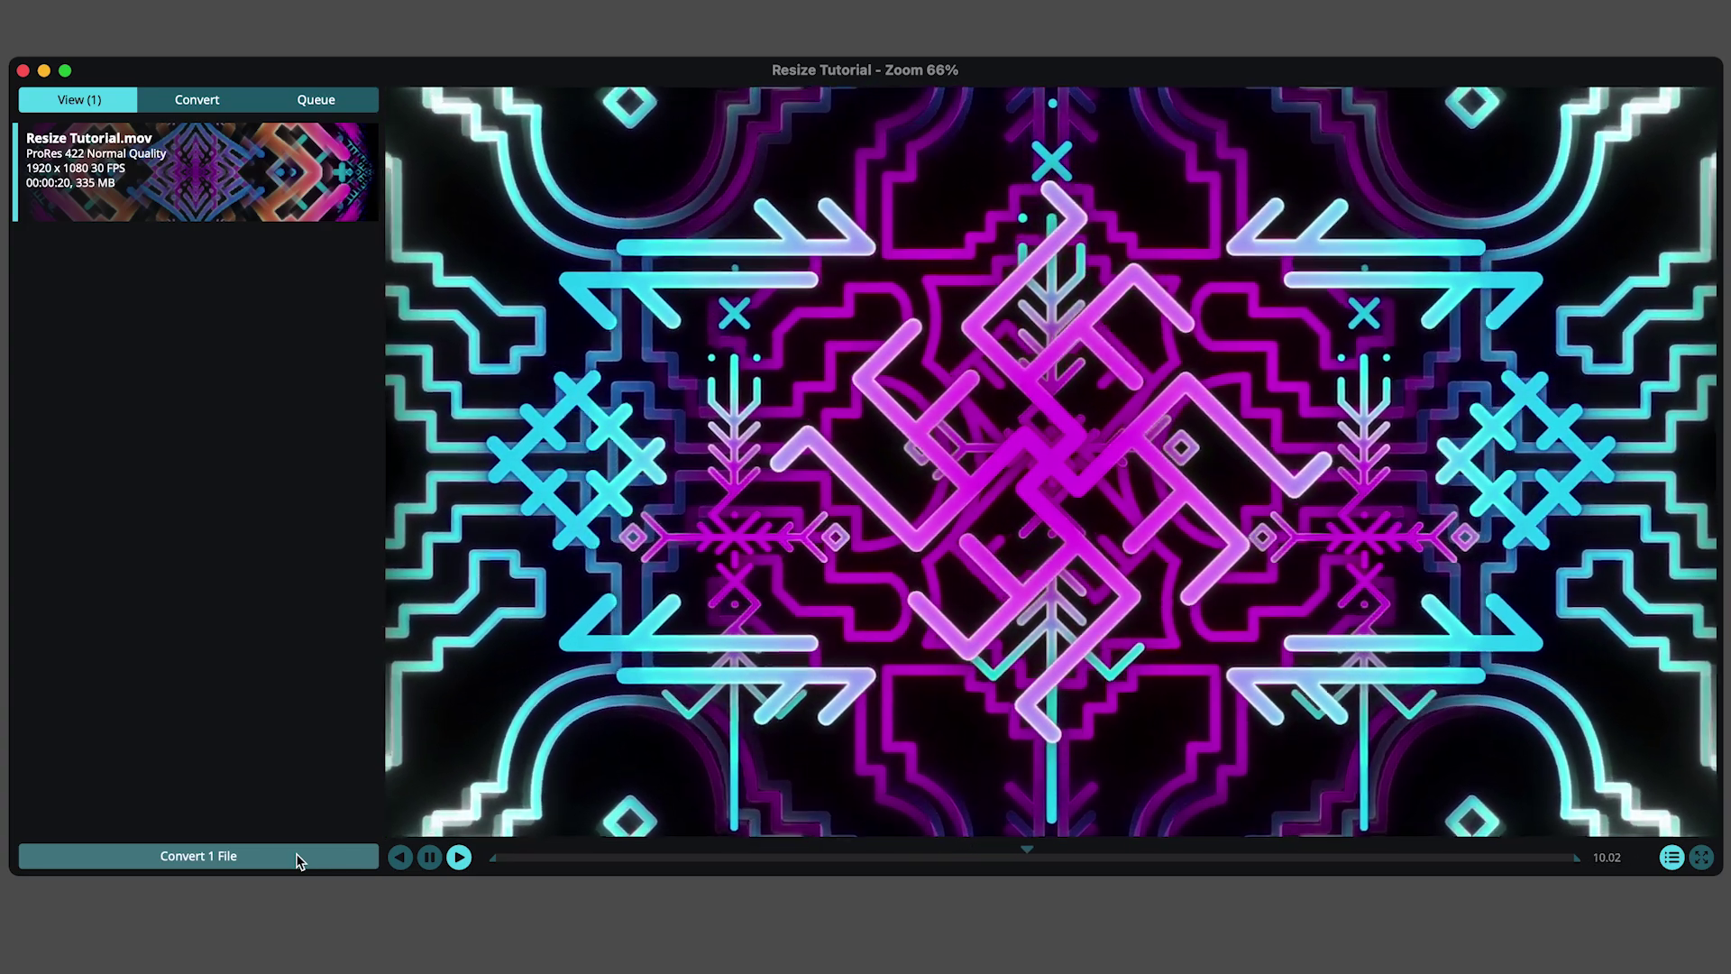
Open conversion settings for Resize Tutorial.mov and choose the H264 codec, outputting Resize Tutorial.mp4.
left_click(300, 857)
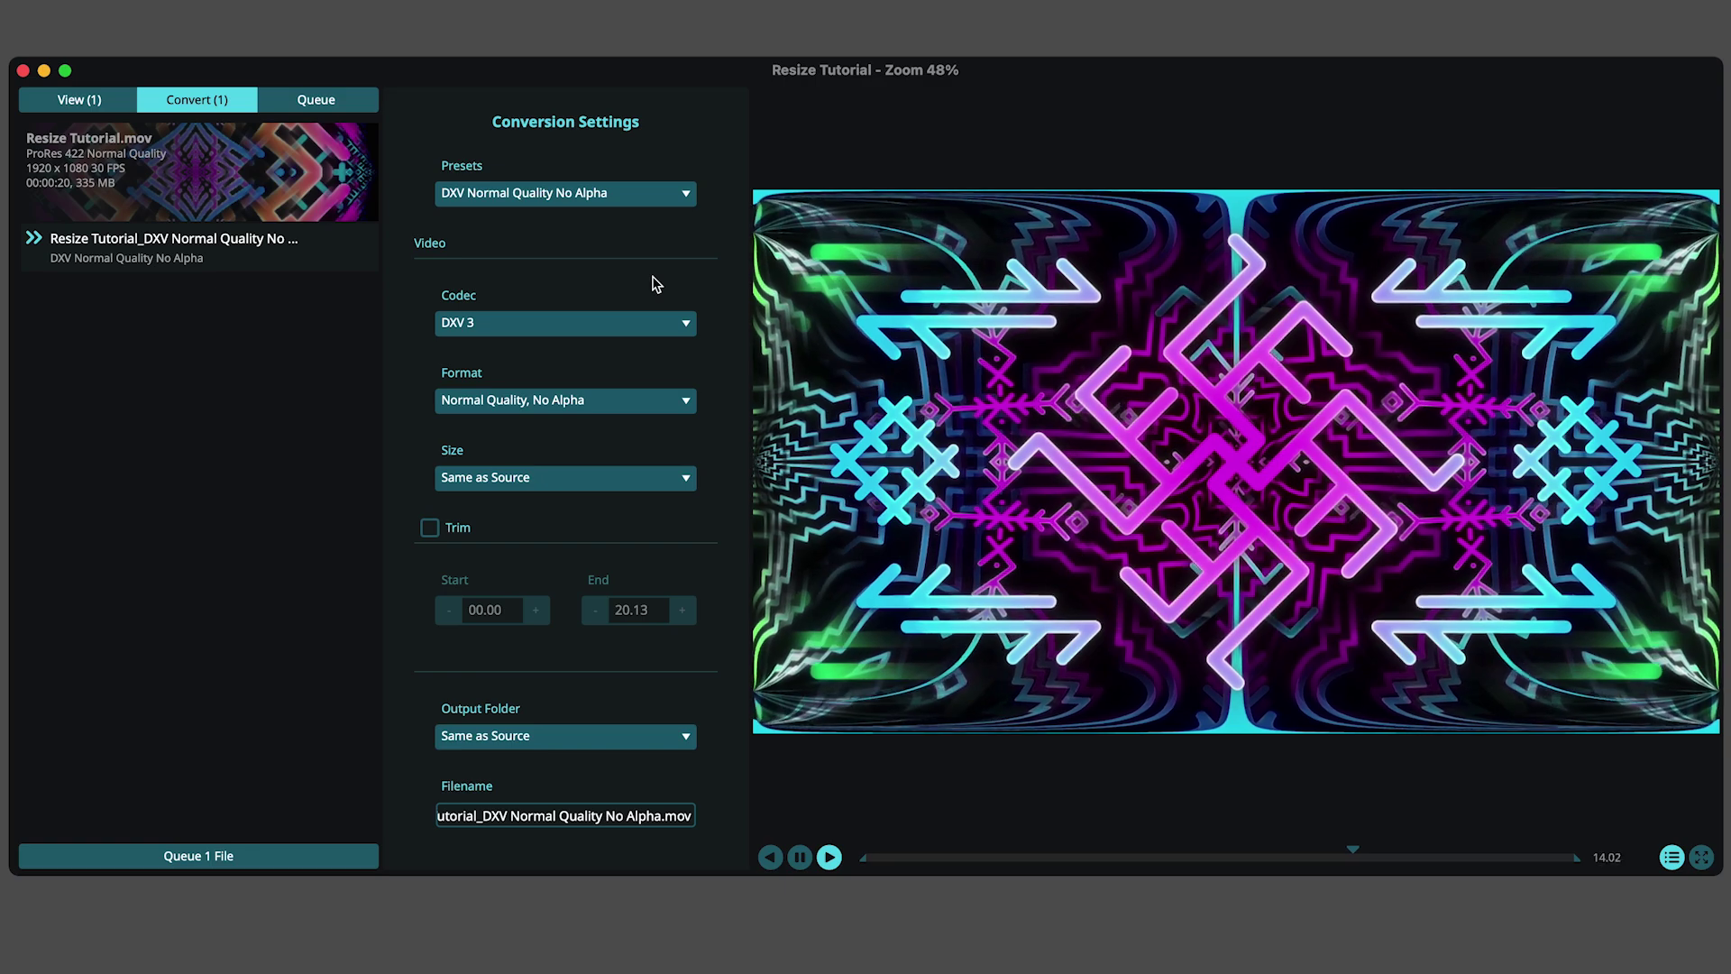
left_click(680, 197)
left_click(680, 197)
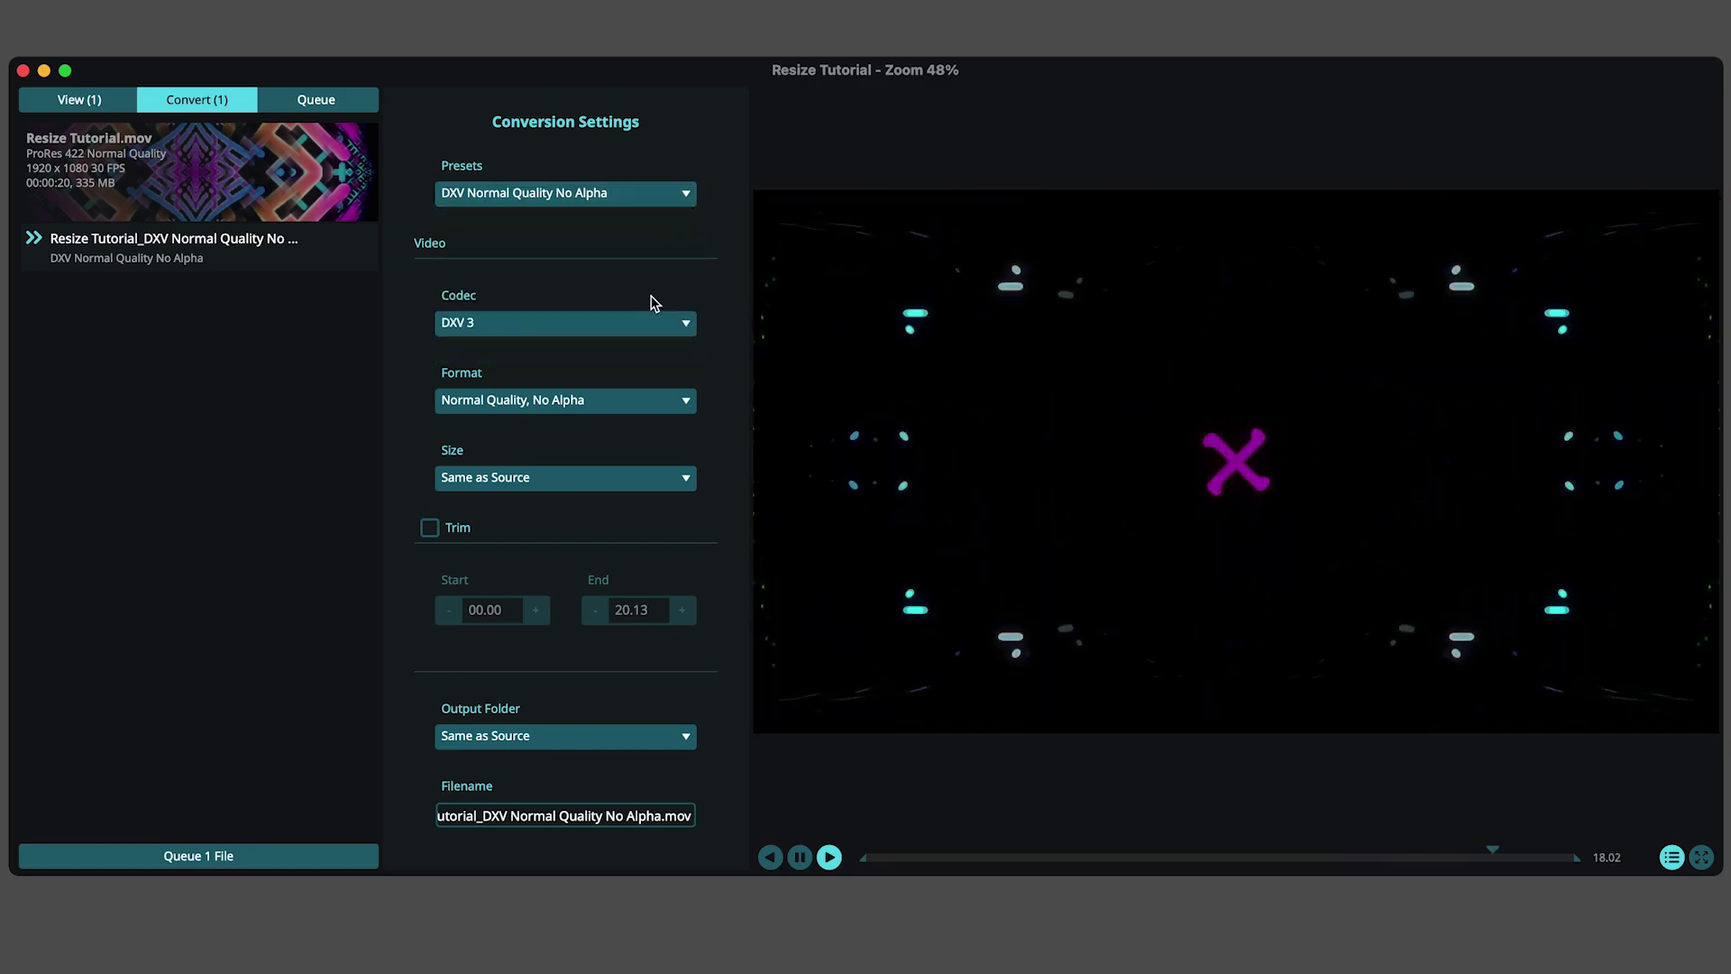
left_click(648, 322)
left_click(606, 418)
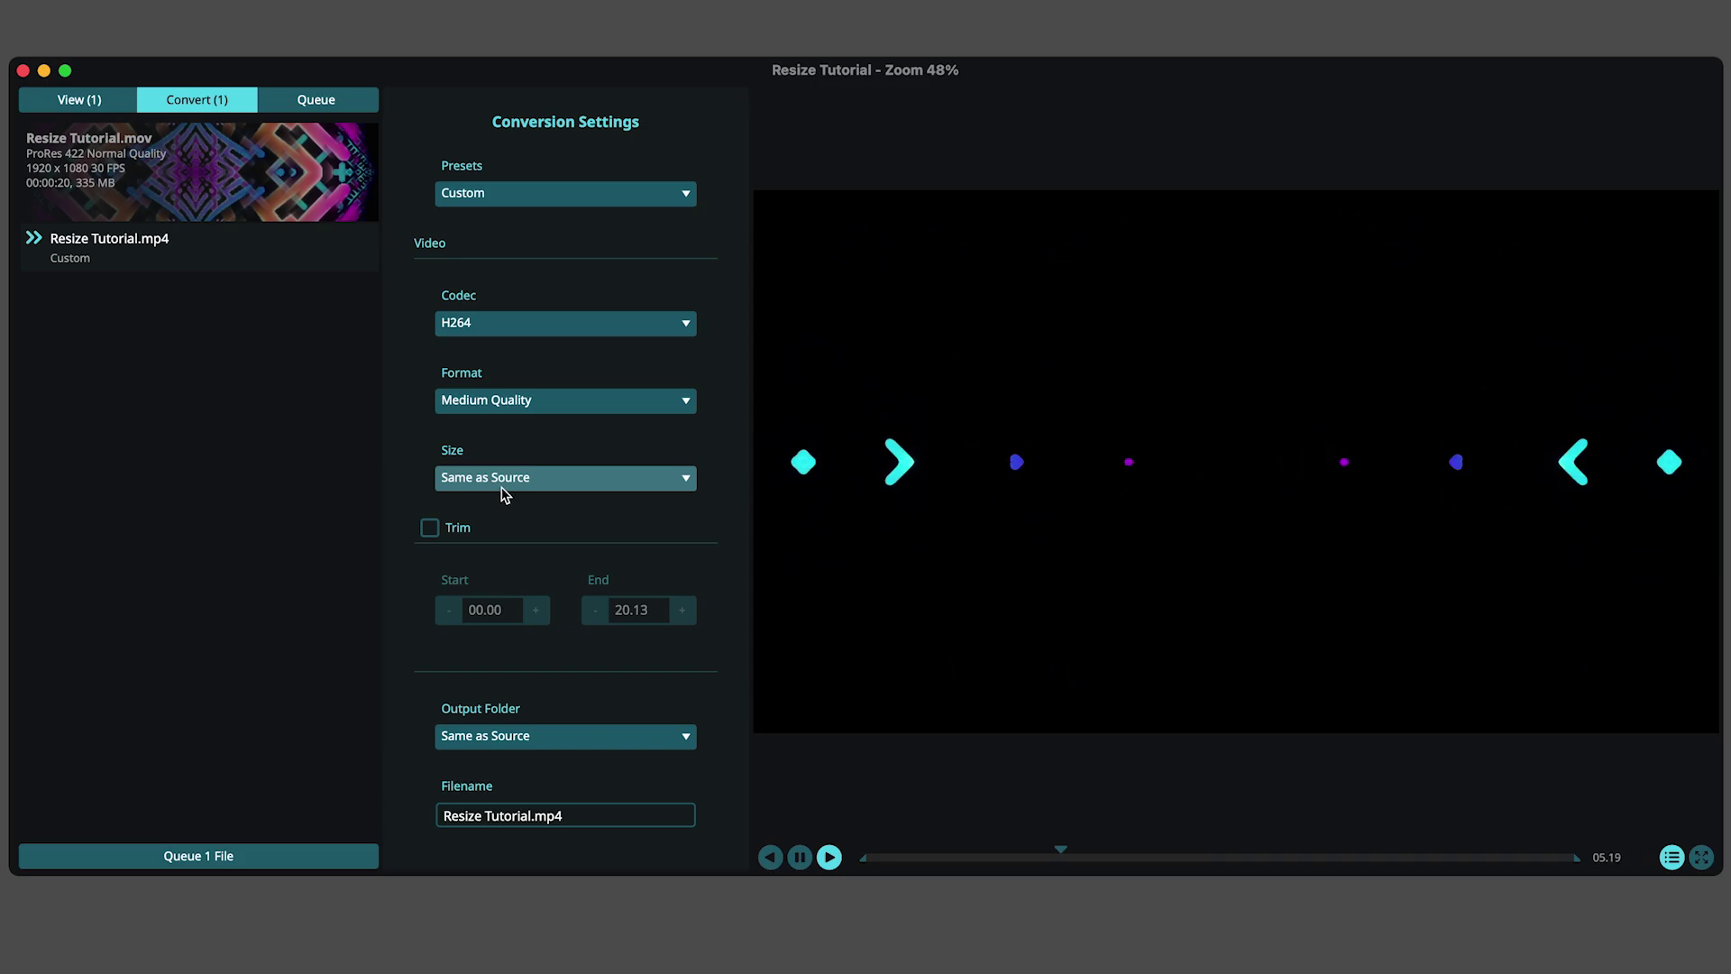
Set the output size to Custom with a width of 1080.
left_click(505, 494)
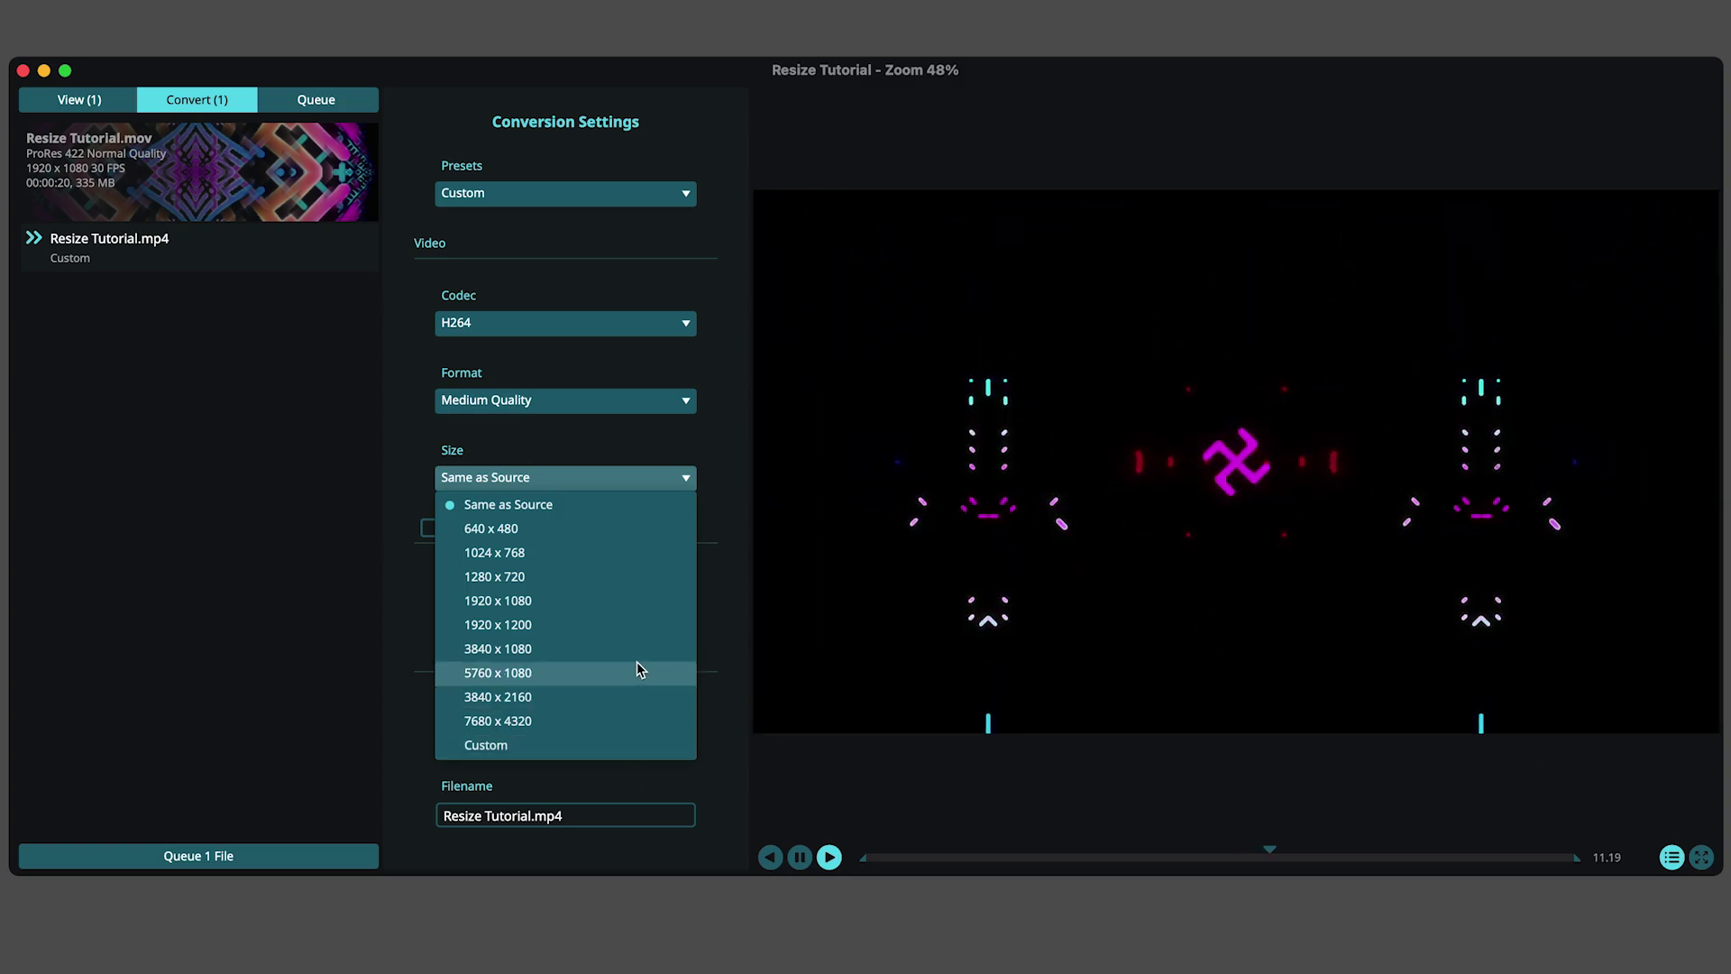
left_click(602, 745)
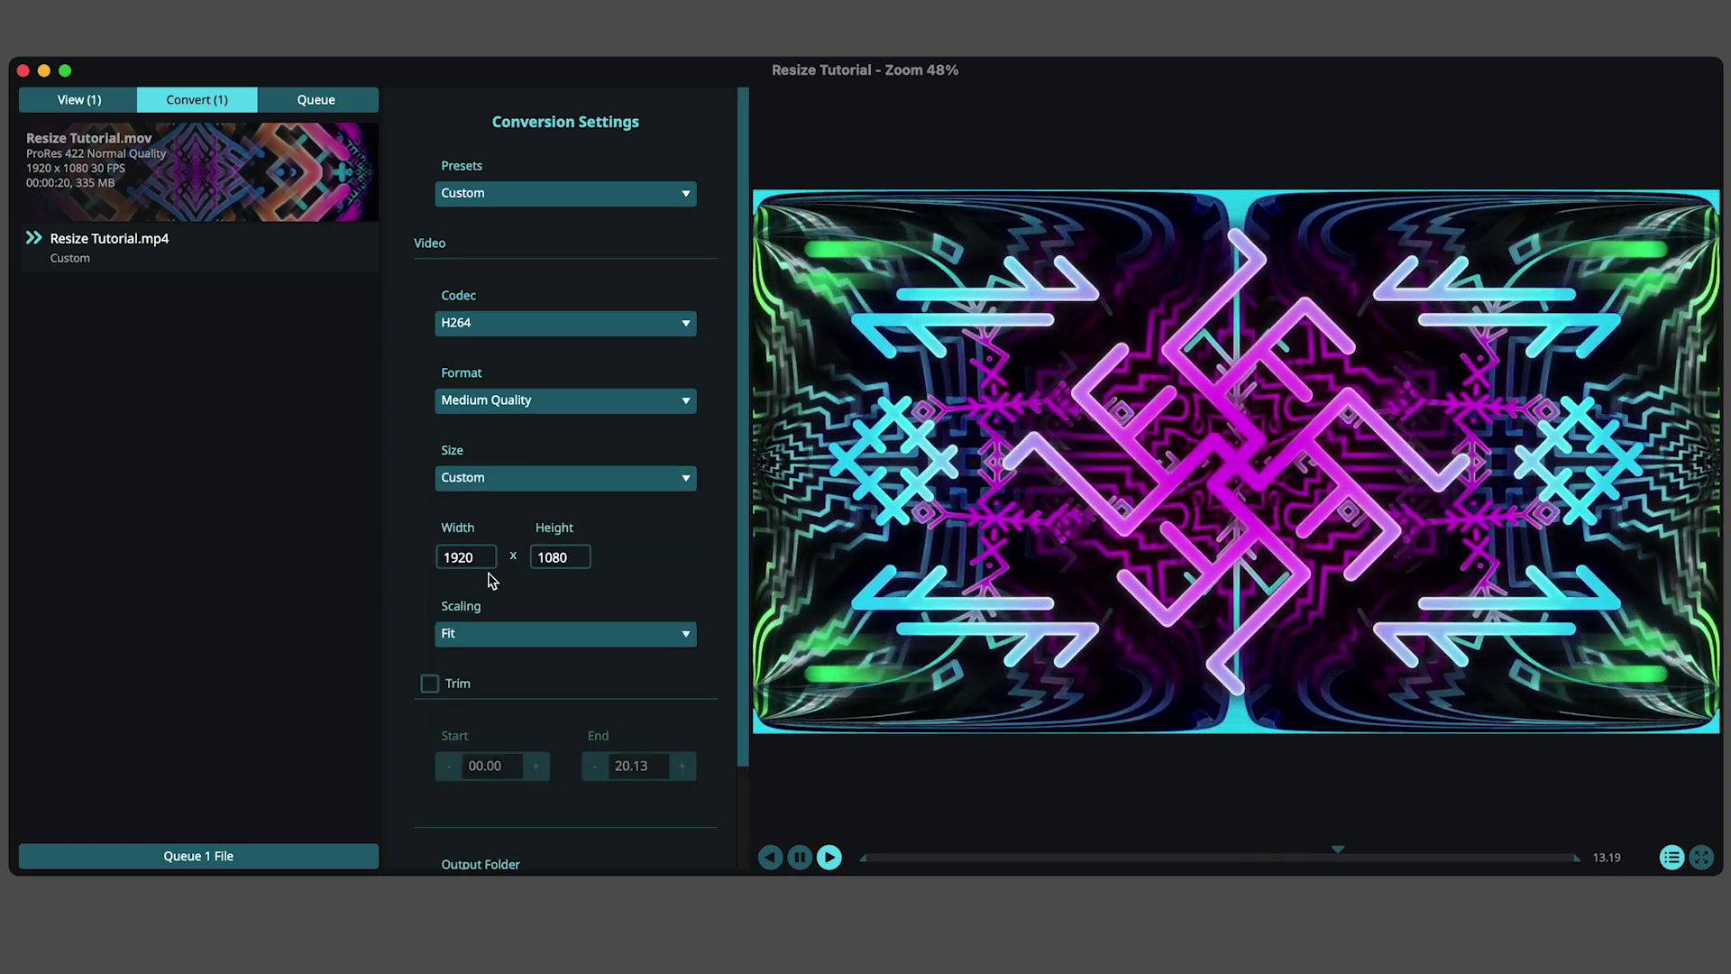
double_click(479, 558)
type("108")
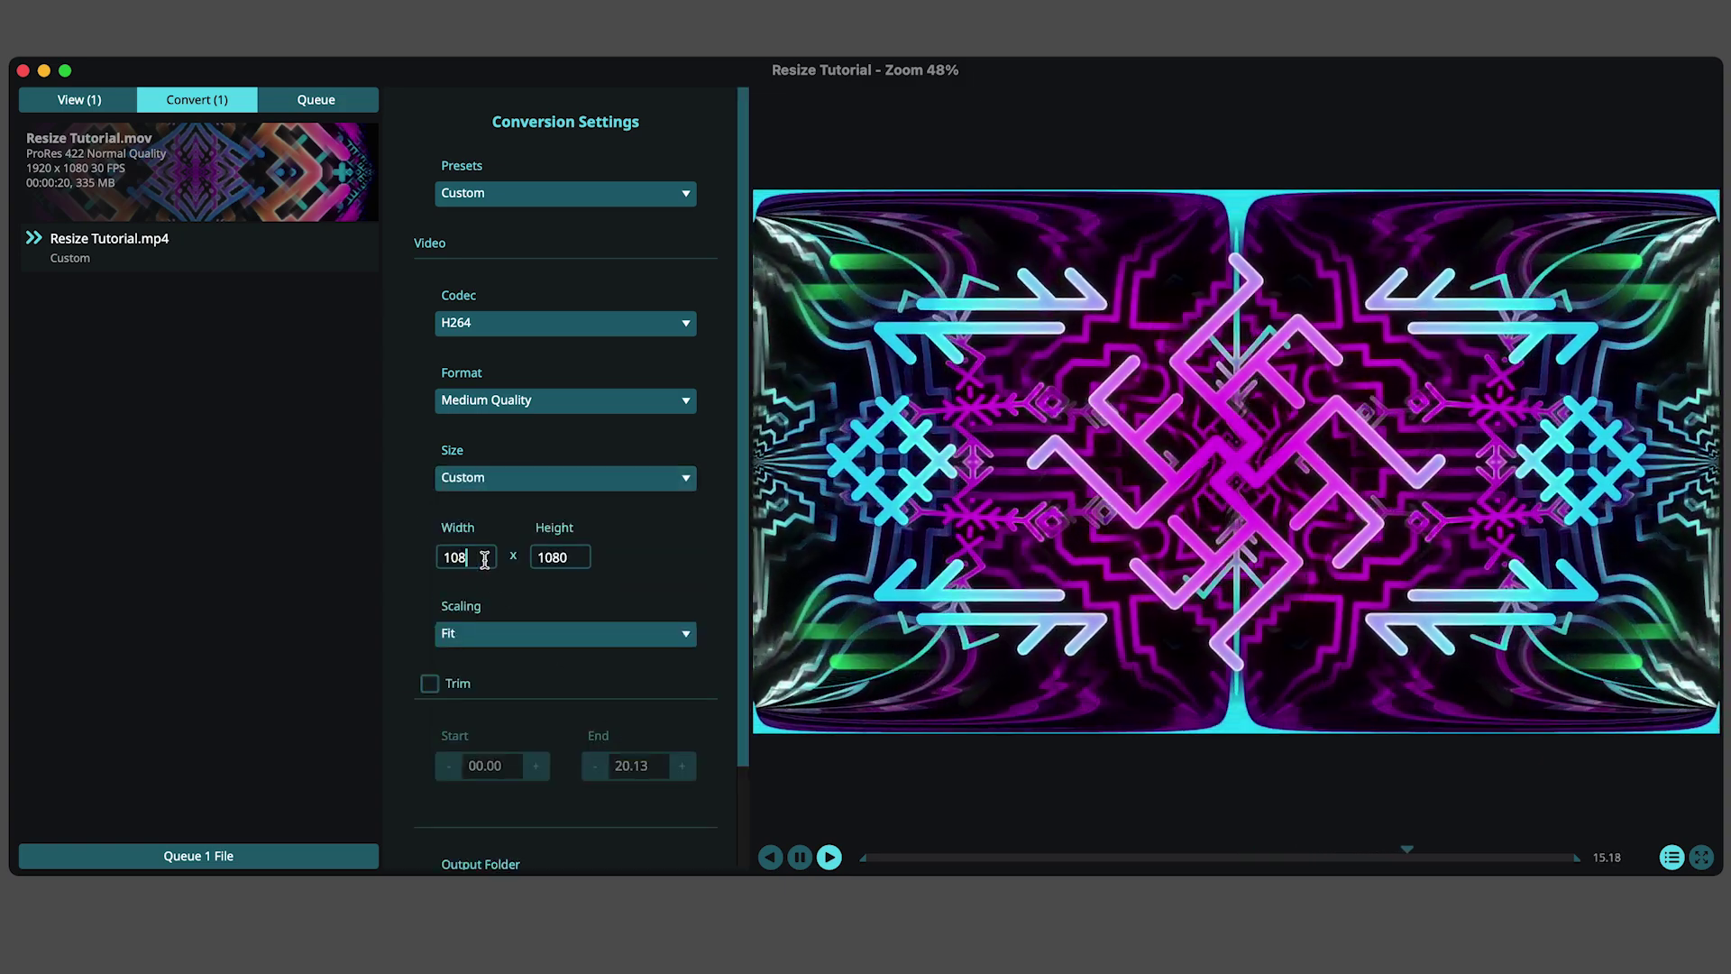
type("0")
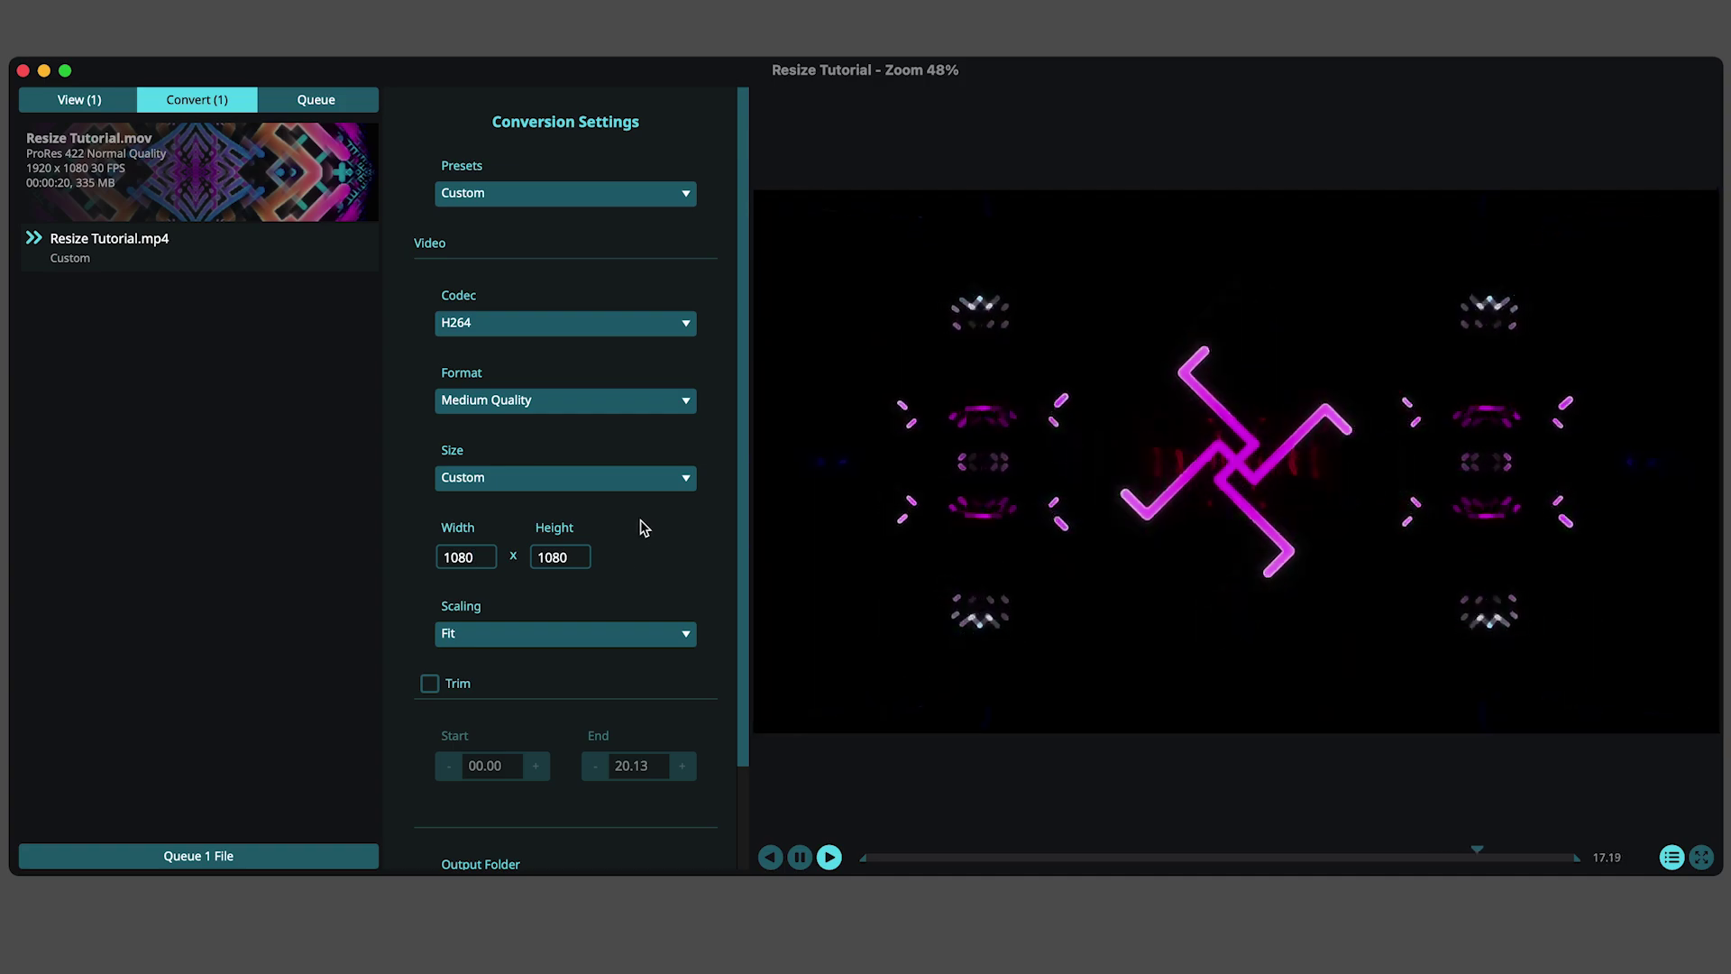
Set the Scaling option to Fill, after briefly trying Stretch.
left_click(656, 626)
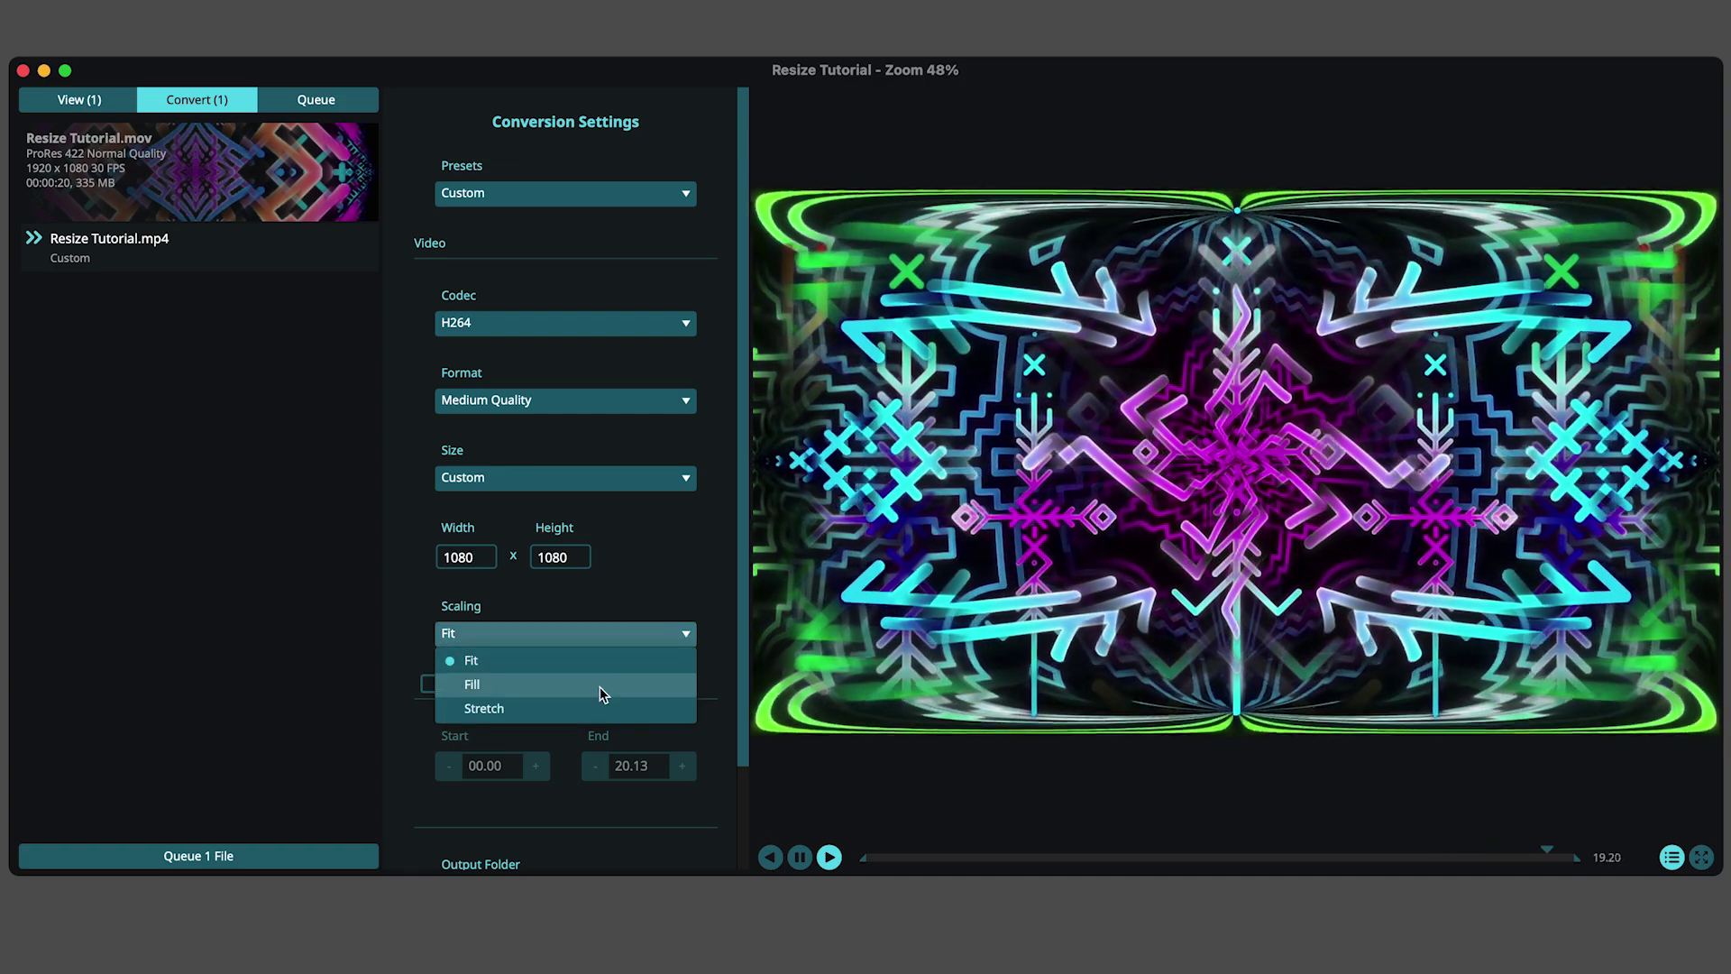
left_click(599, 684)
left_click(617, 636)
left_click(583, 711)
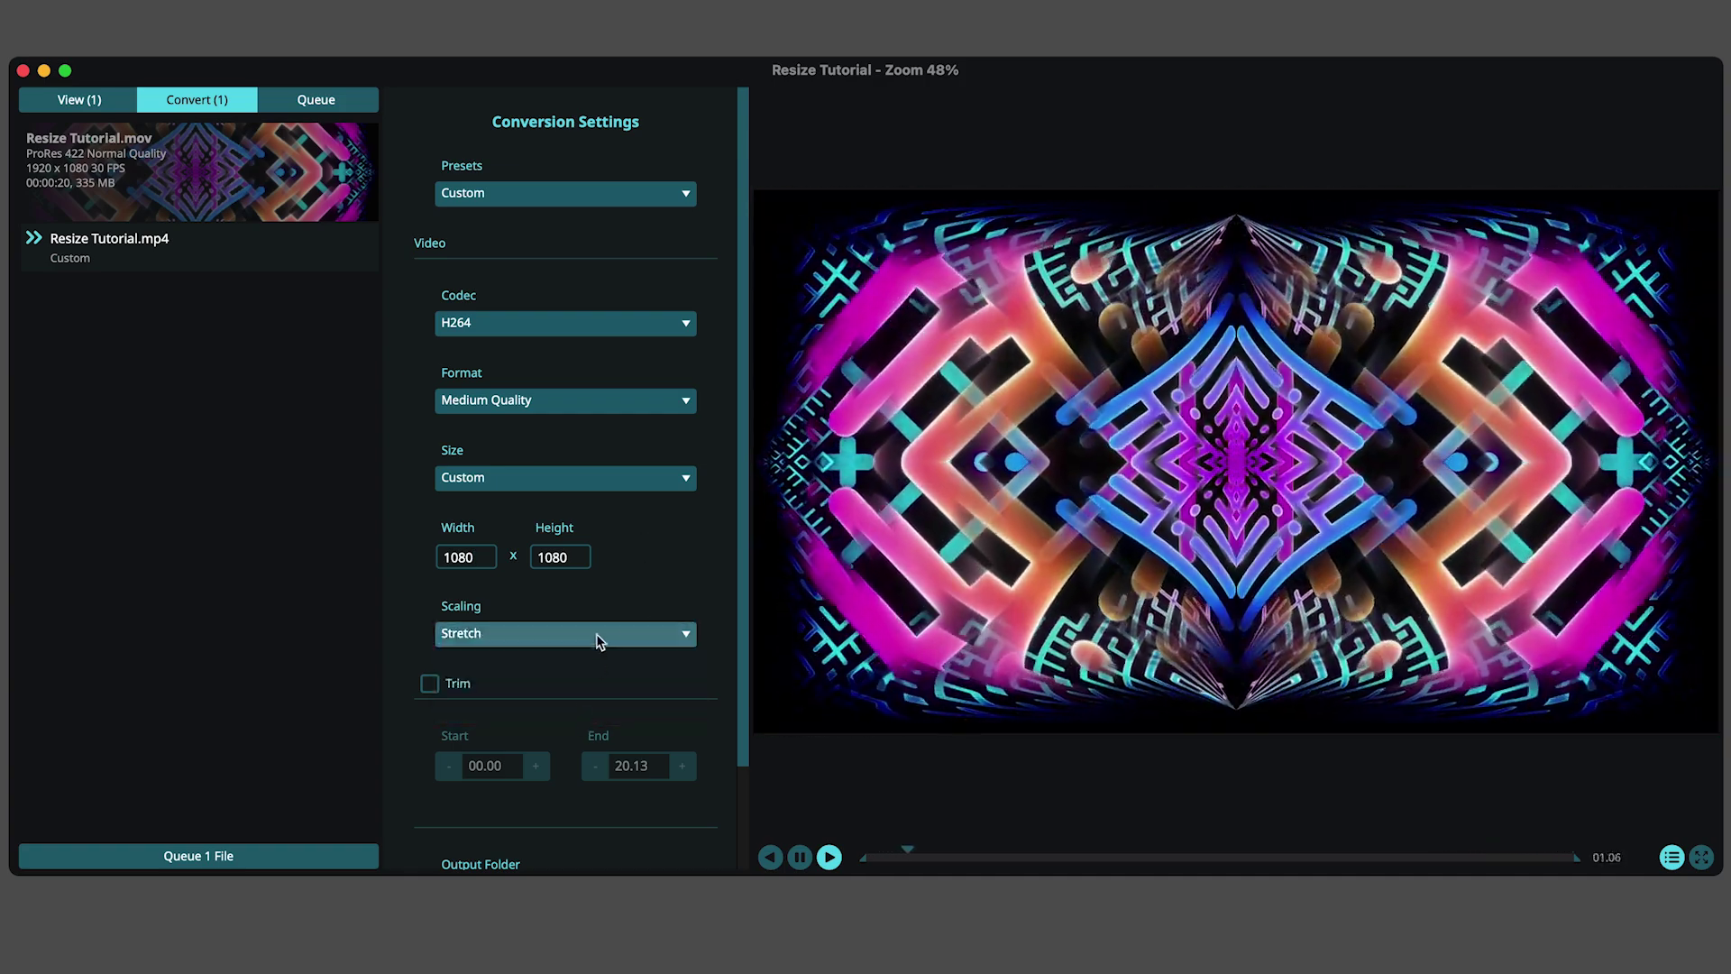
left_click(595, 633)
left_click(561, 685)
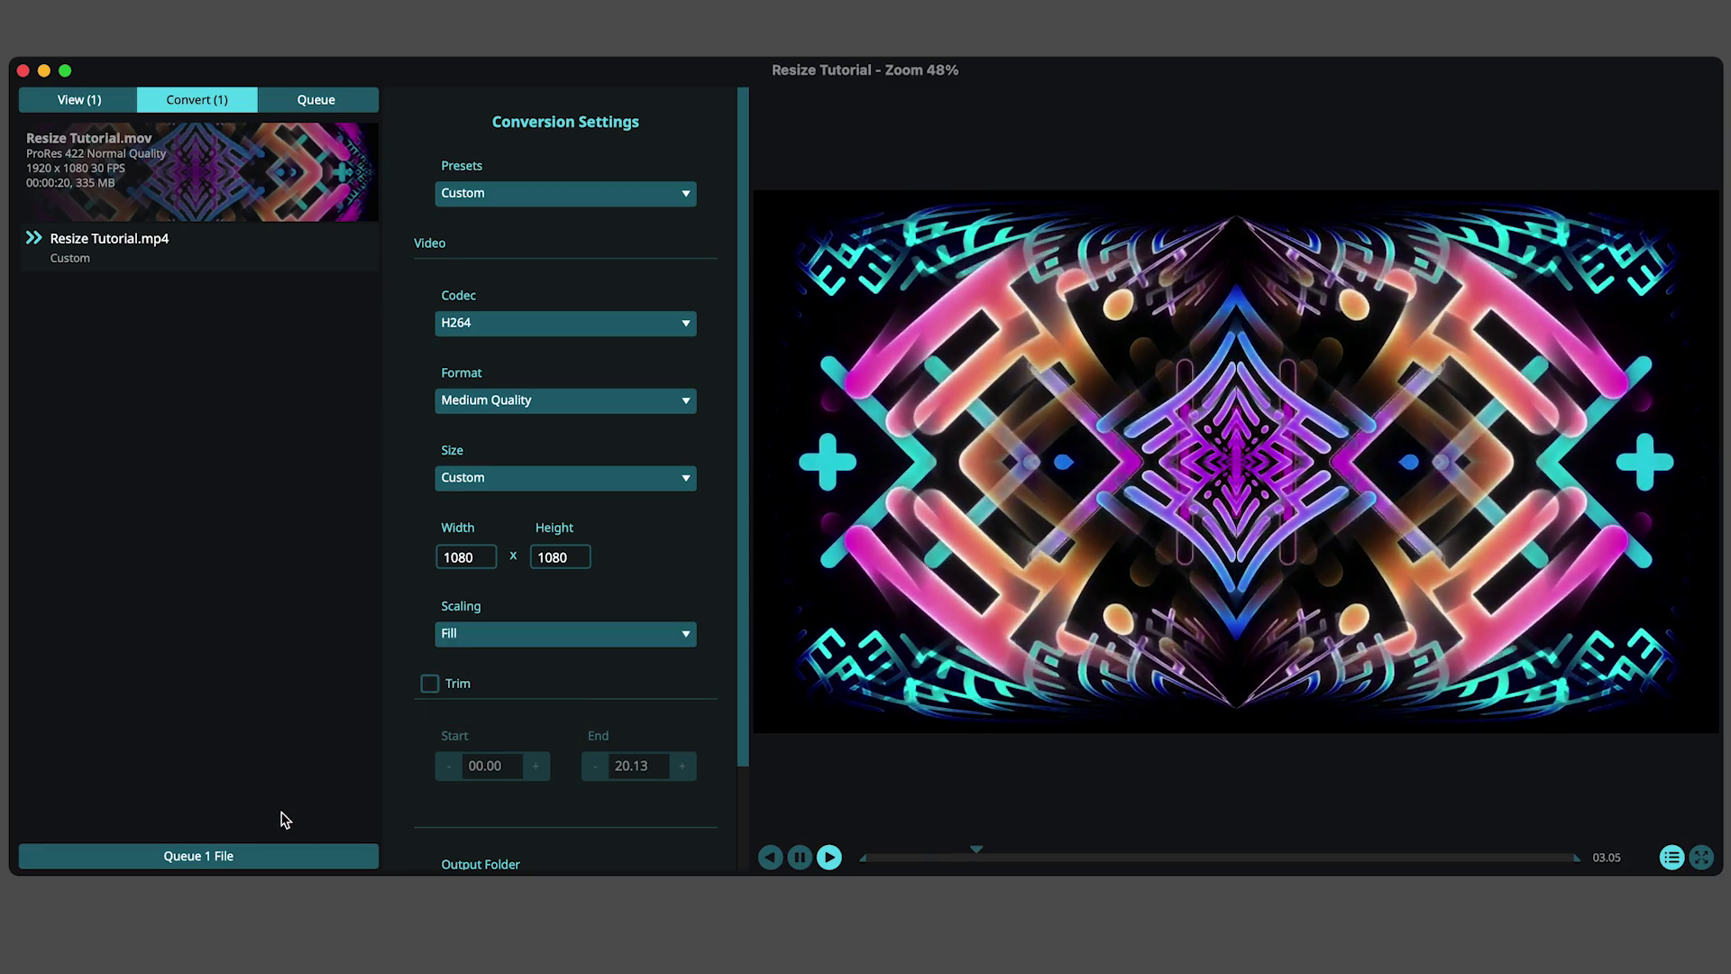
Queue 'Resize Tutorial.mp4' in Alley for its 1080x1080 H264 Fill conversion.
left_click(296, 854)
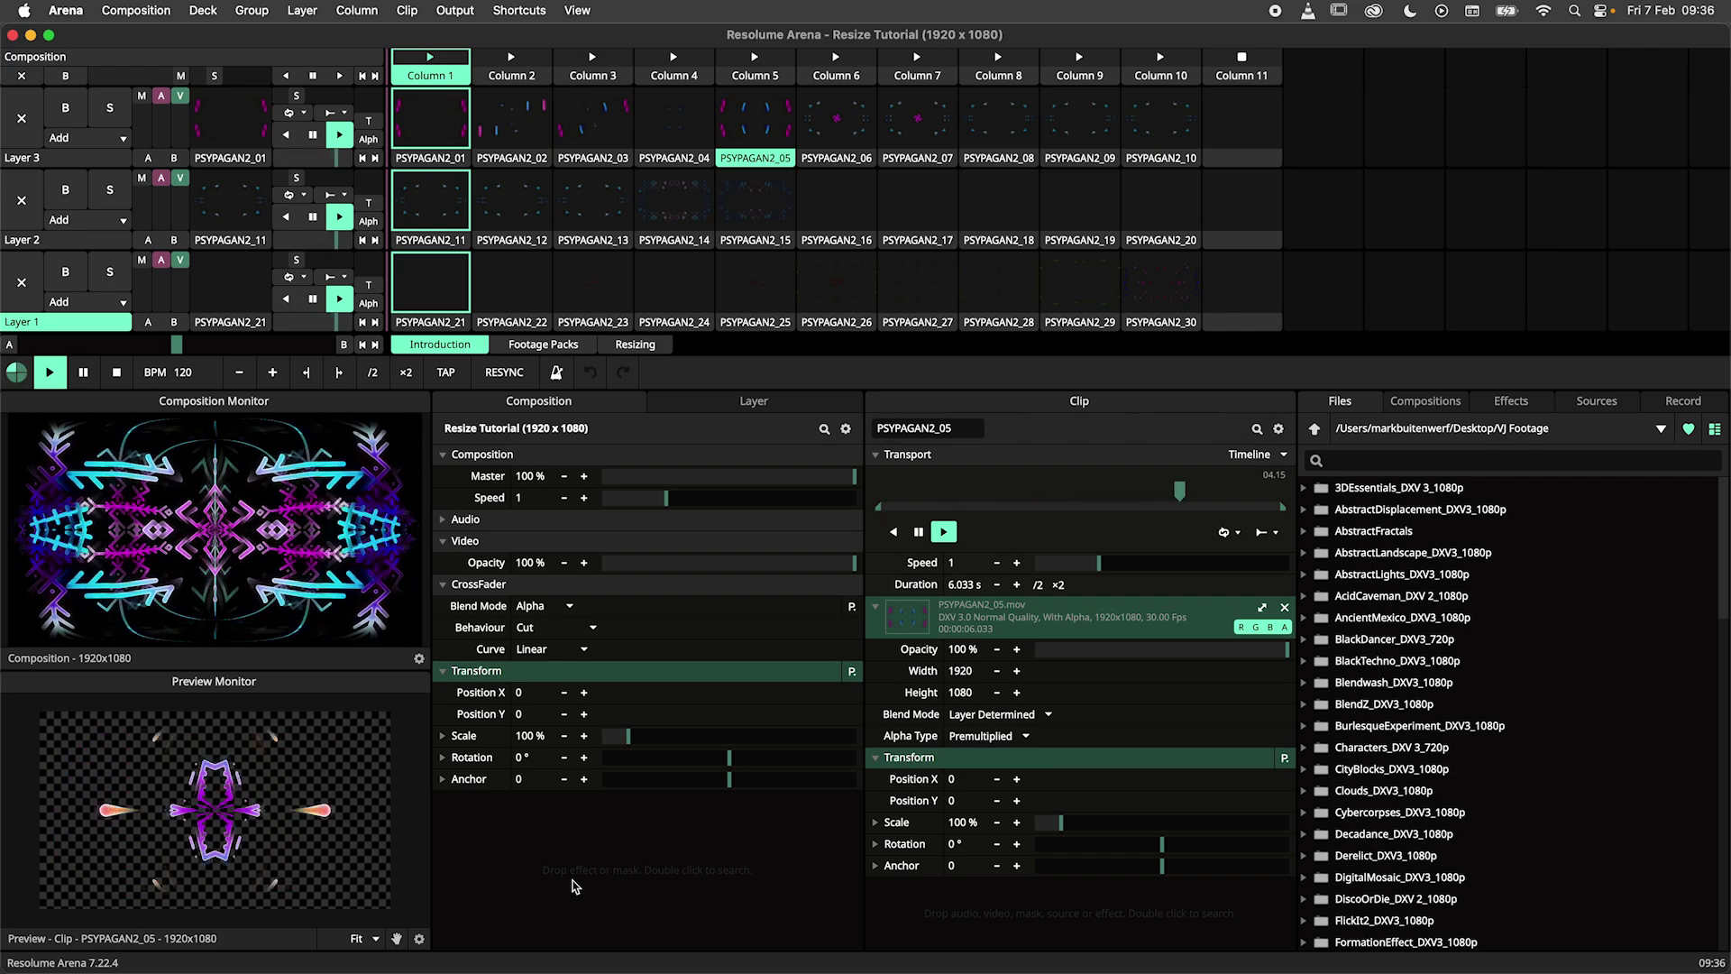
key("XF86AudioRaiseVolume")
key("XF86AudioRaiseVolume")
key("XF86AudioRaiseVolume")
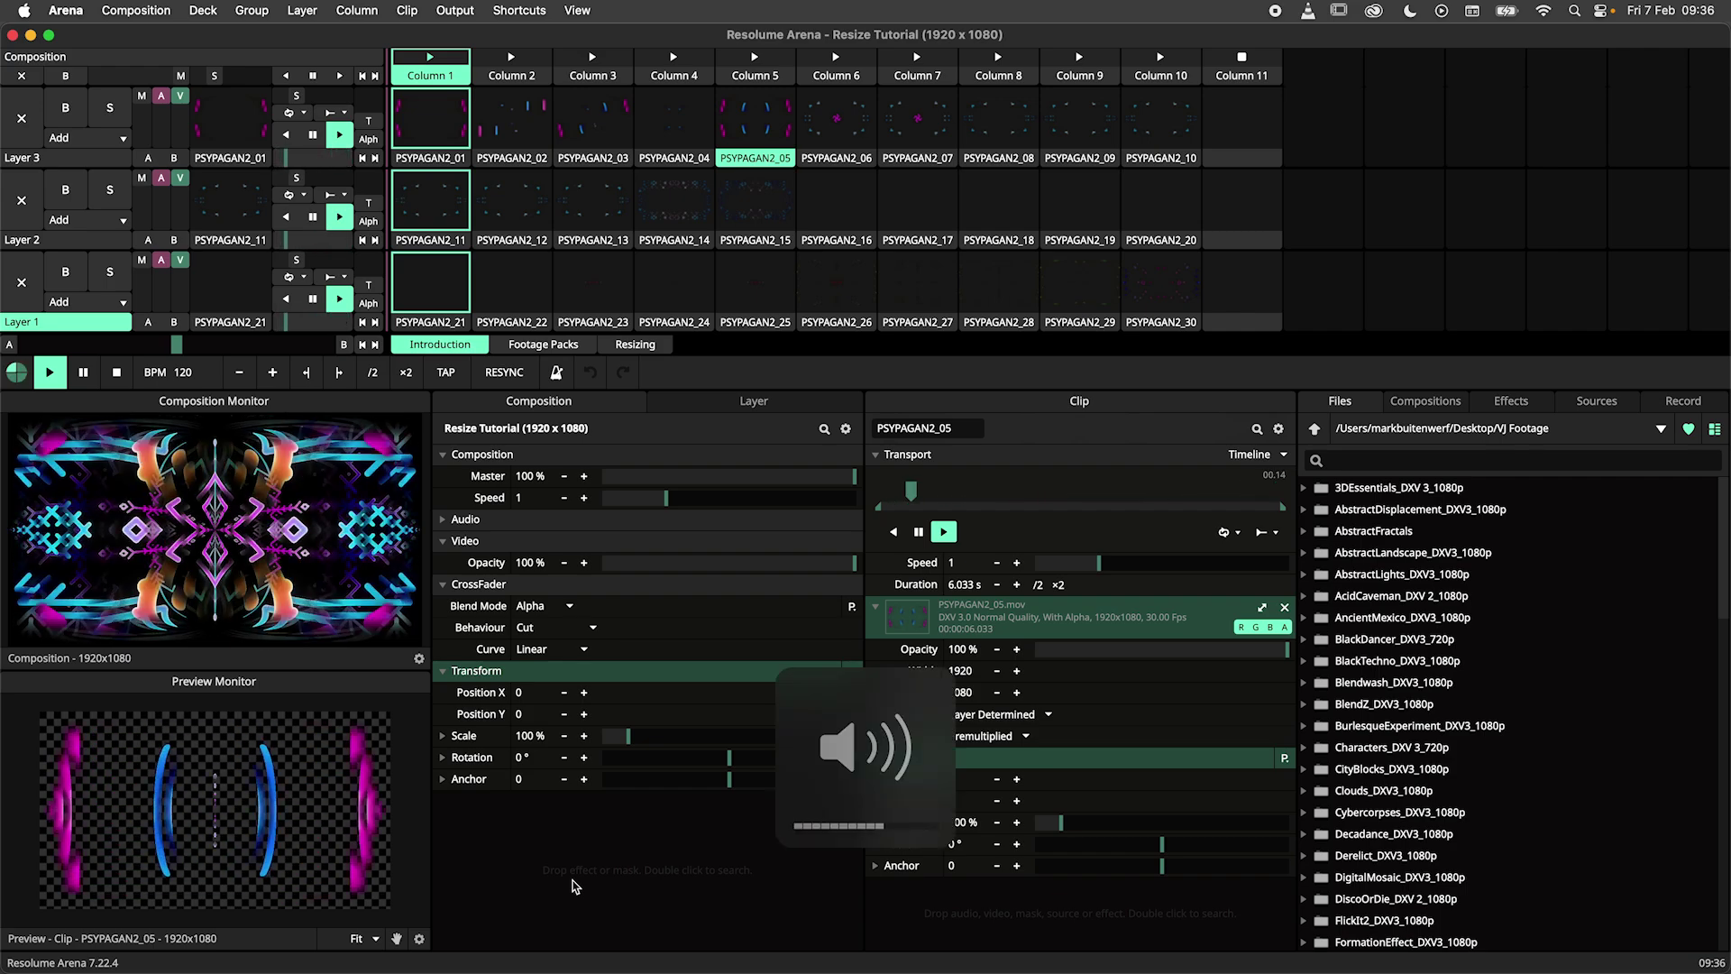